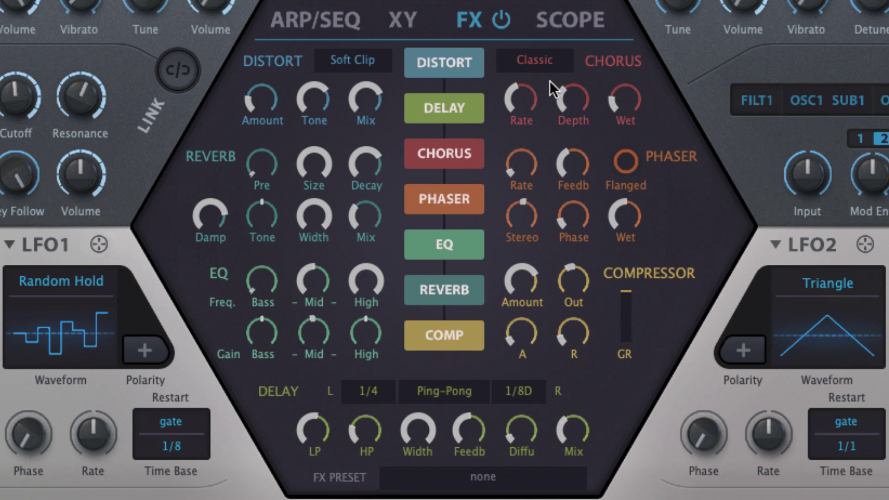
- Switch the whole FX section off and on again, and disable the Chorus and EQ effects
click(502, 19)
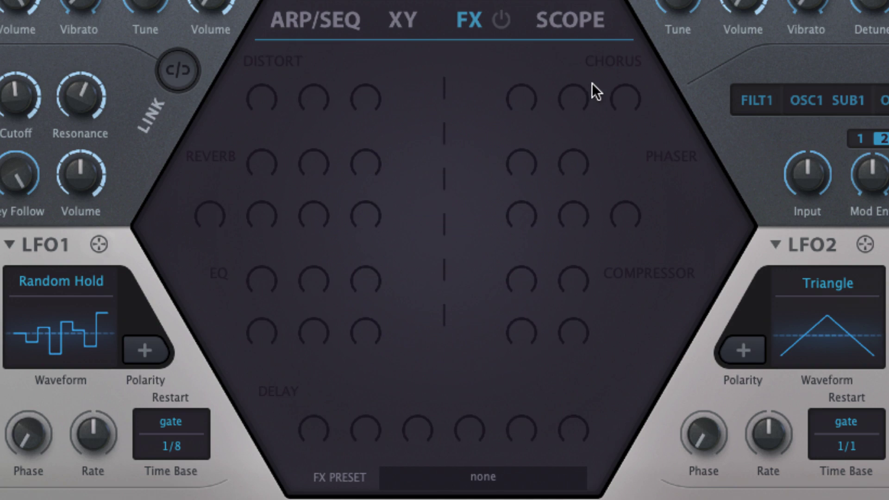
click(502, 19)
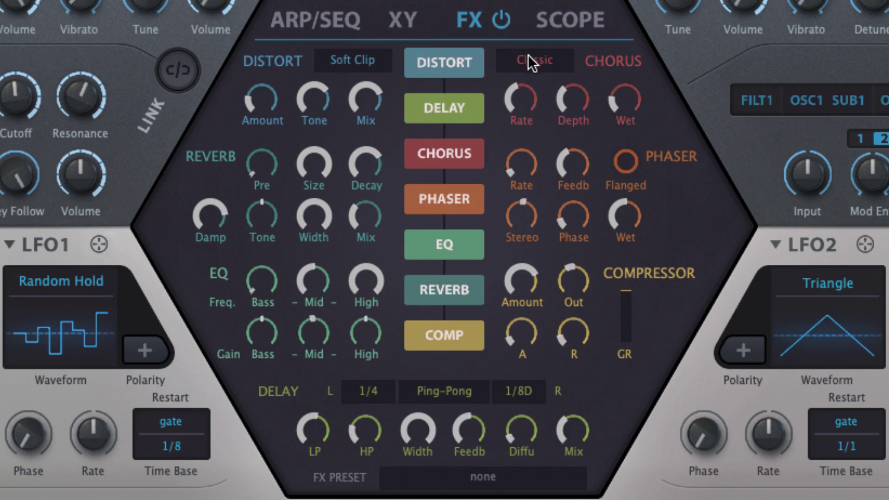
click(444, 149)
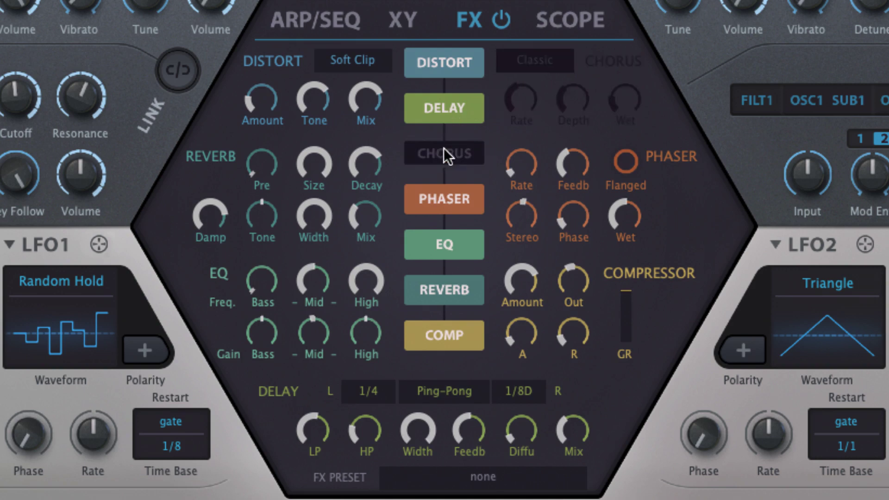
click(441, 244)
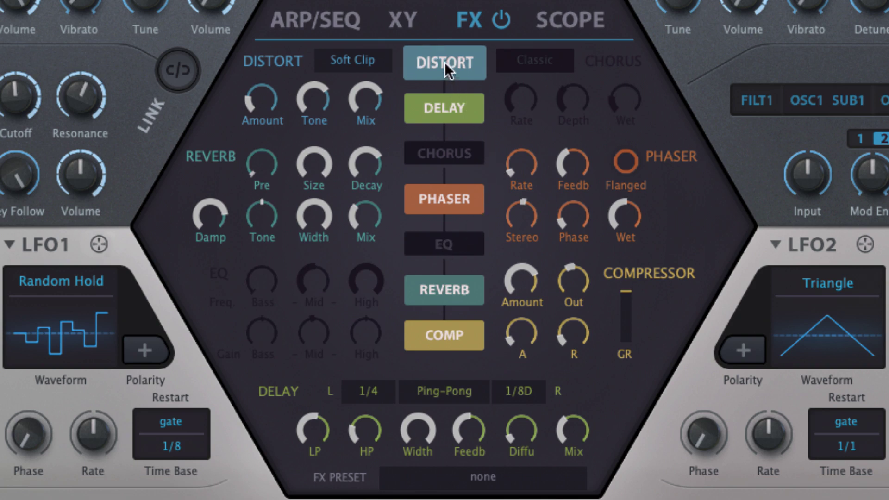
- Reorder the effects chain, moving Distort below Delay and Reverb below Comp
drag(444, 62, 445, 119)
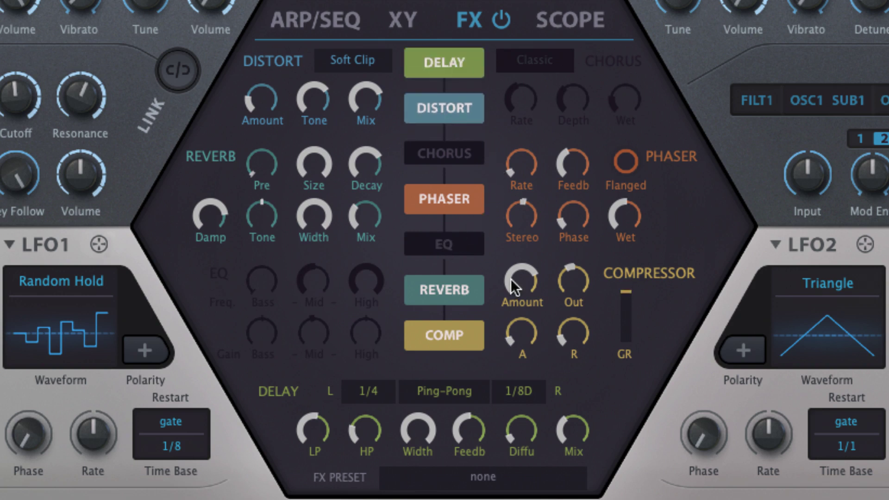
drag(446, 289, 445, 335)
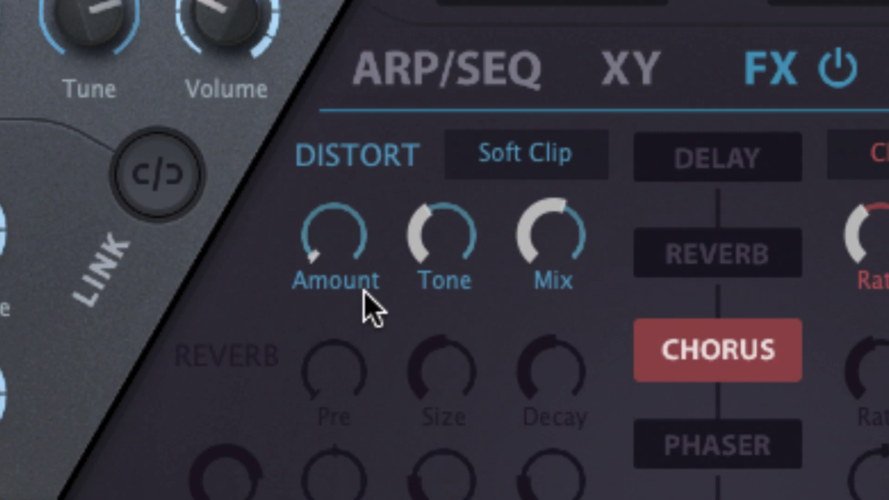
- Shape the Soft Clip distortion with Amount at about half, Tone at about a quarter and Mix at maximum
drag(340, 189, 375, 0)
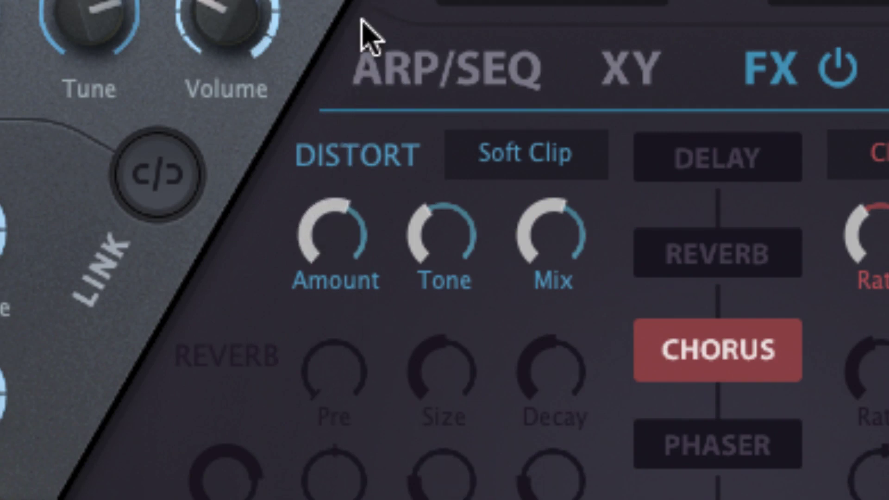
drag(447, 238, 473, 311)
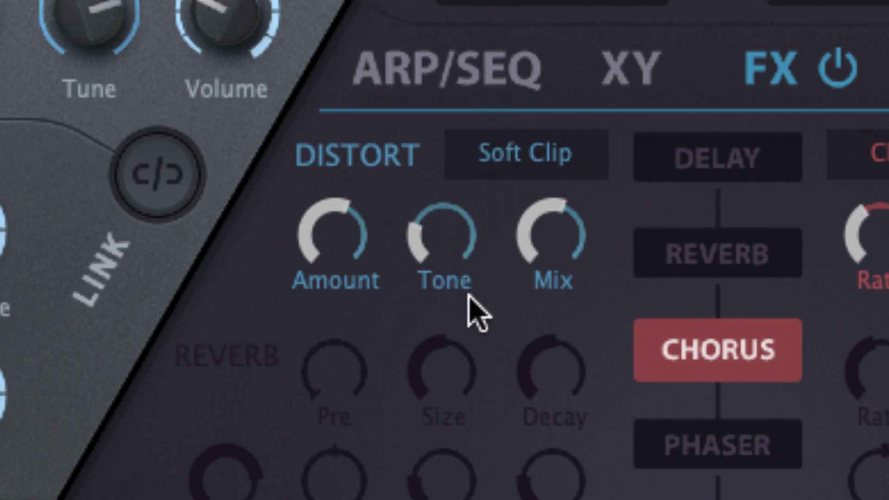
drag(335, 235, 486, 307)
drag(560, 232, 593, 0)
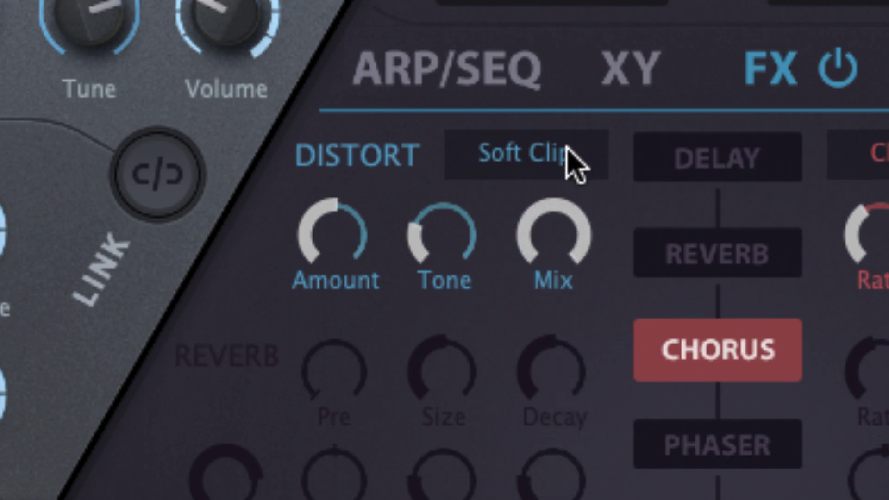
- Change the distortion type to Hard Clip, with Amount at about two thirds and Tone swept up and back to just under half
click(545, 166)
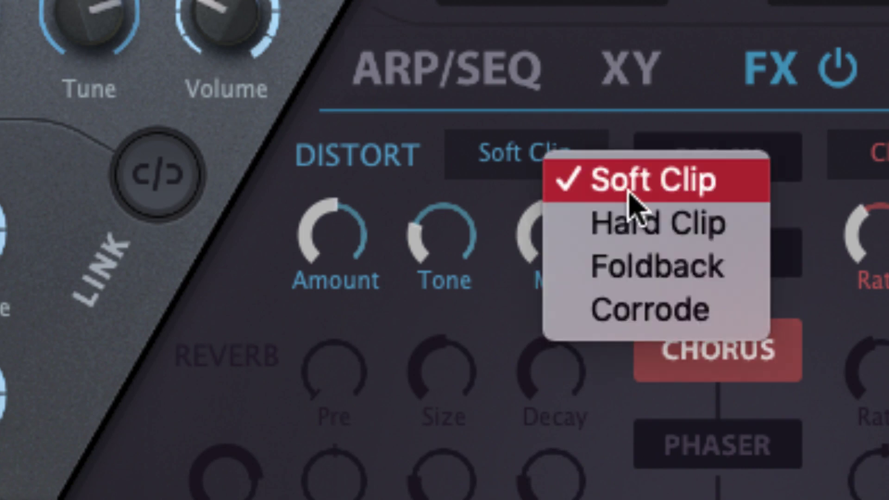
click(646, 236)
drag(347, 242, 371, 127)
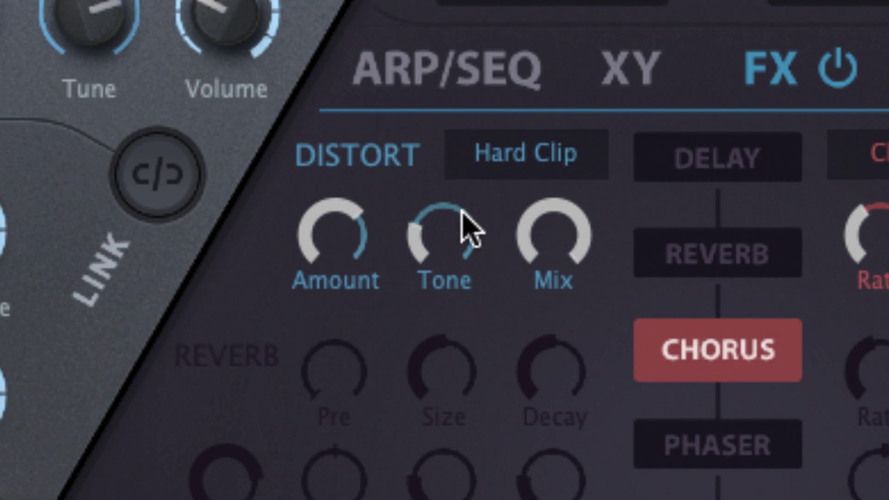
drag(449, 213, 461, 92)
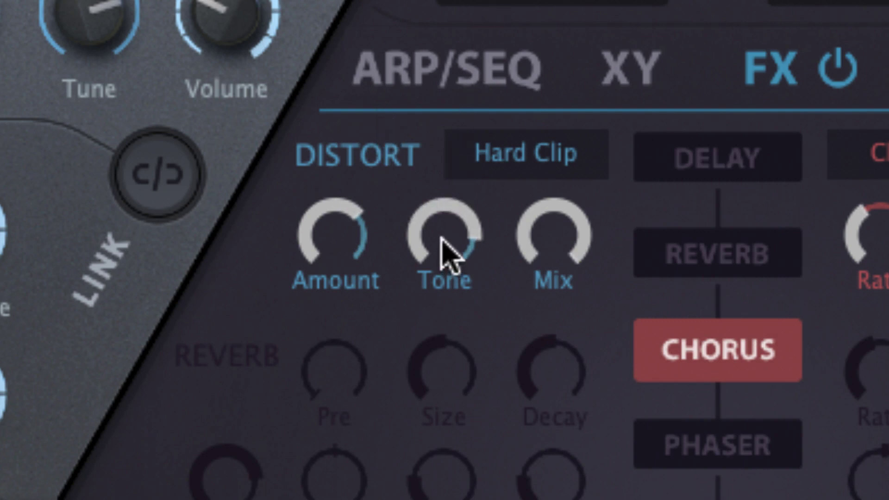
drag(444, 245, 429, 477)
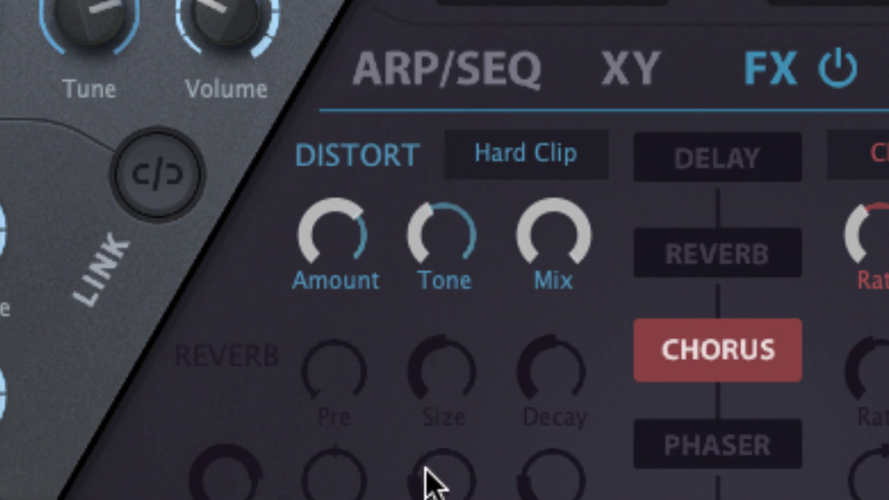
- Sweep the Hard Clip distortion's Amount up to near maximum and back down to about a third
drag(347, 241, 380, 21)
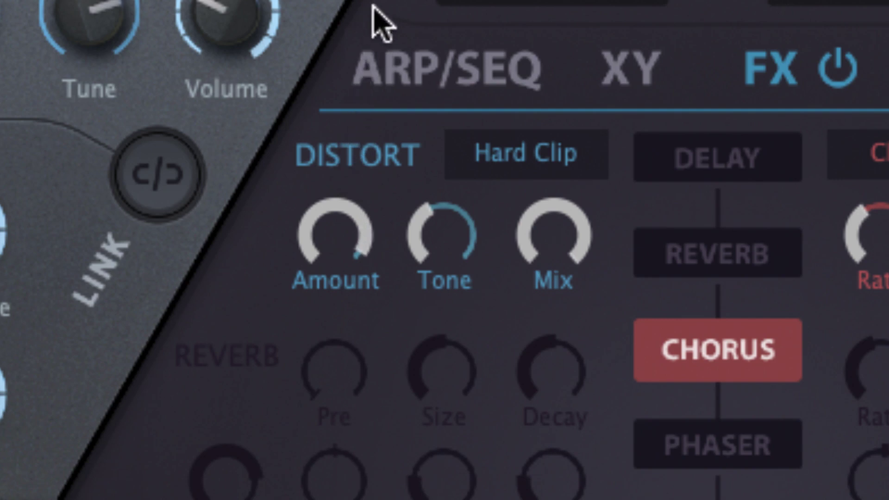
drag(357, 252, 337, 252)
drag(336, 348, 357, 499)
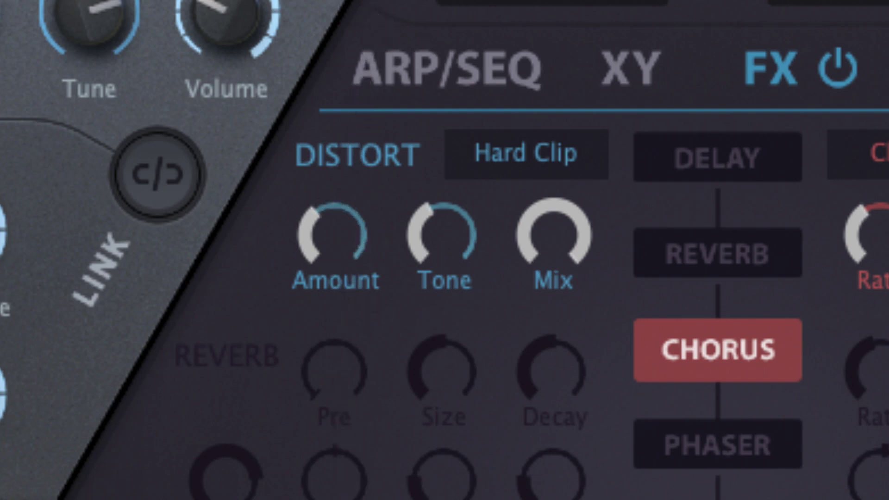
- Change the distortion type to Foldback, raising Amount to maximum and Tone to about two thirds
click(532, 159)
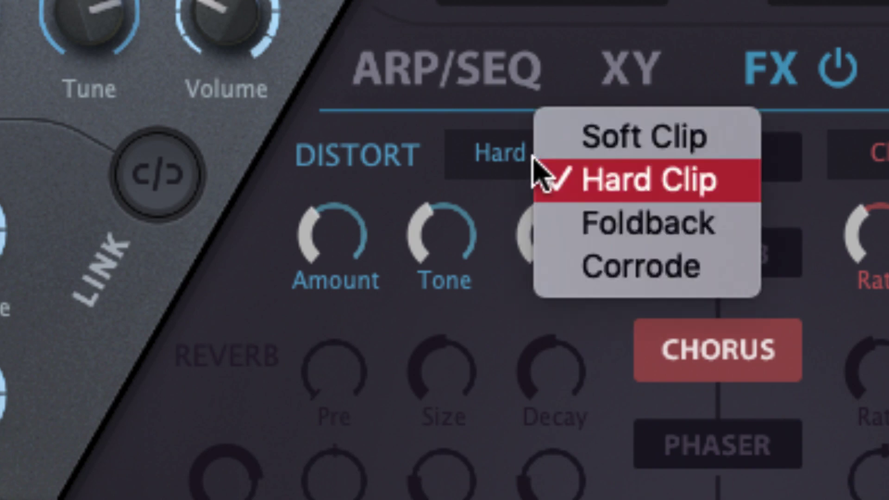
click(579, 221)
drag(325, 236, 402, 0)
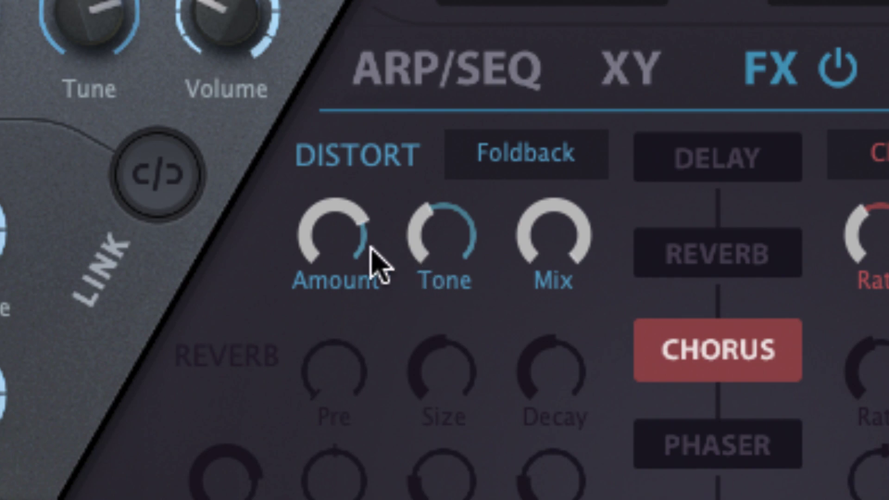
drag(341, 241, 424, 1)
scroll(453, 242, up, 3)
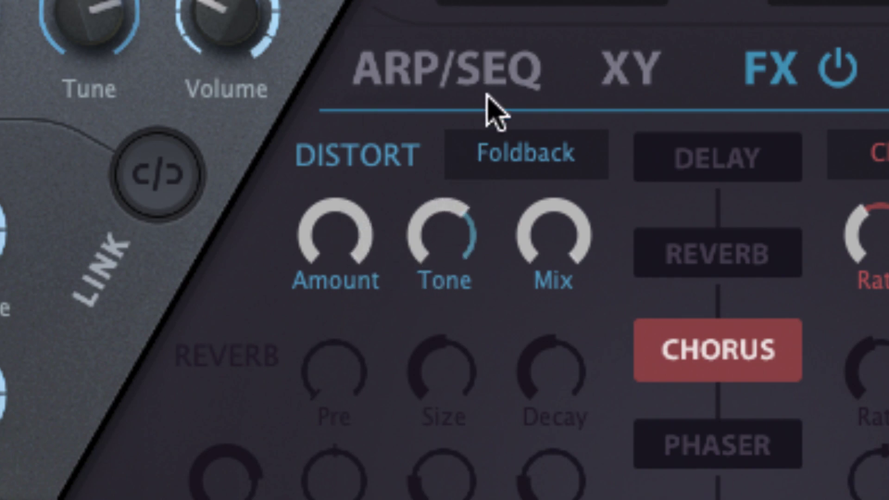
- Lower the Foldback distortion's Amount to about half and its Tone to about a quarter
scroll(333, 237, down, 1)
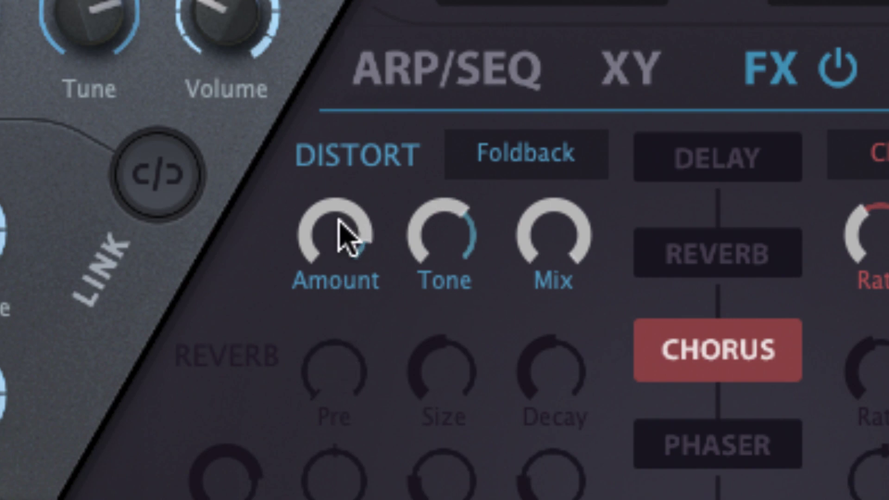
scroll(339, 221, down, 2)
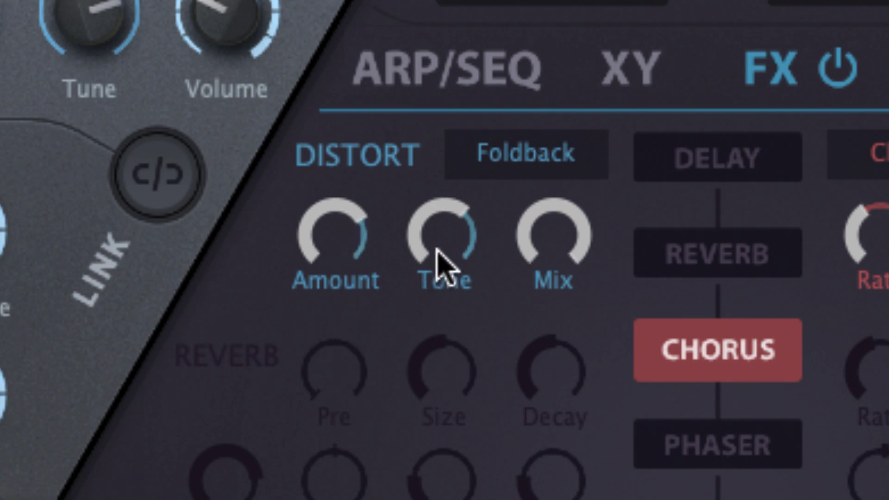
drag(444, 233, 430, 437)
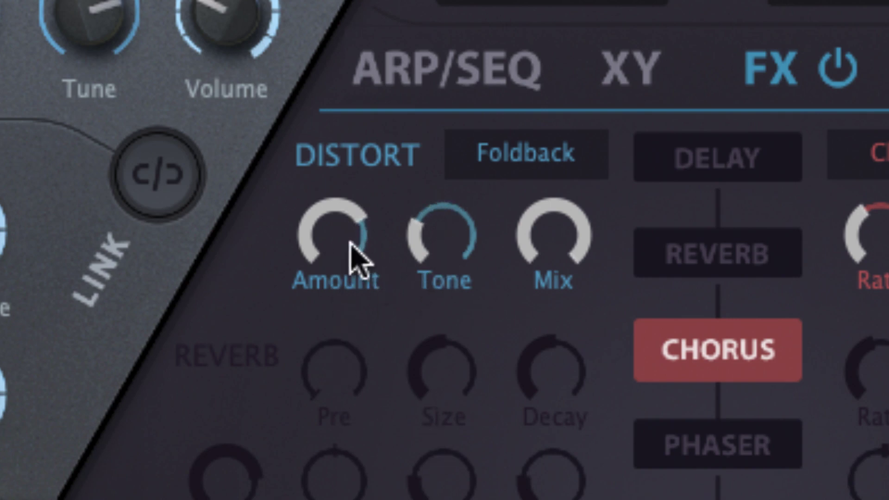
drag(353, 254, 338, 387)
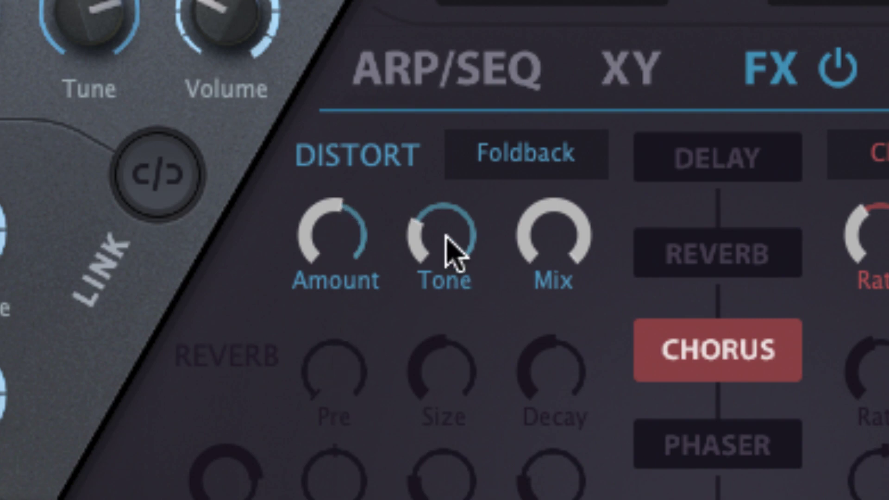
scroll(367, 282, down, 1)
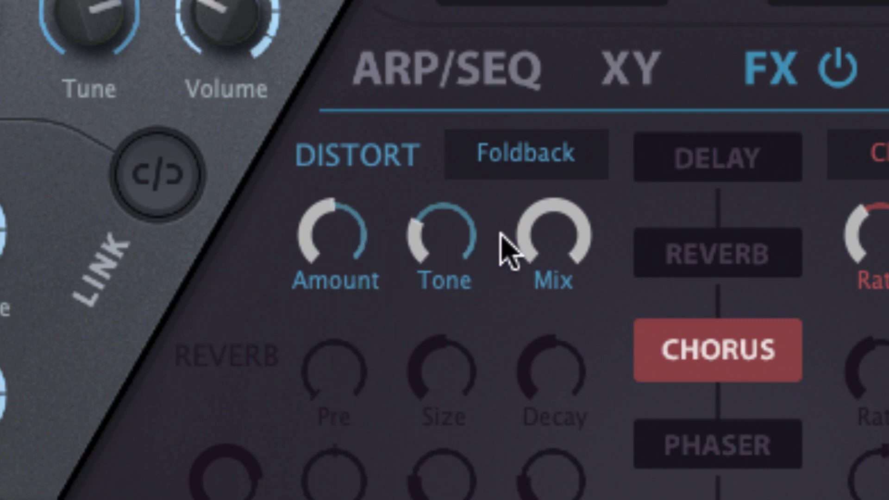
- Change the distortion type to Corrode and sweep its Rate up to about half and back to minimum
click(512, 149)
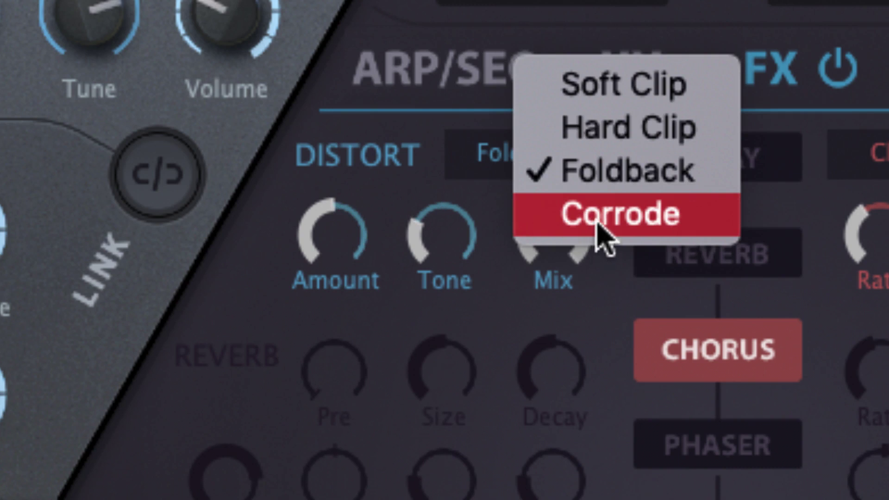
click(598, 224)
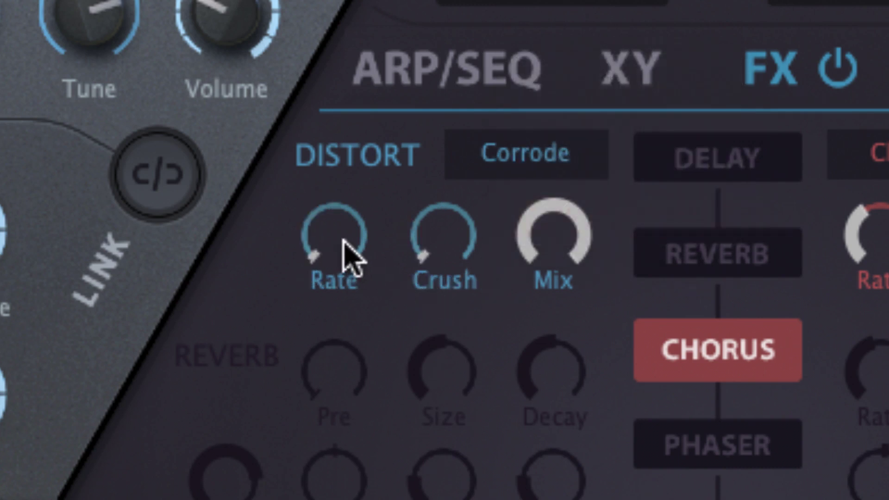
drag(345, 241, 384, 1)
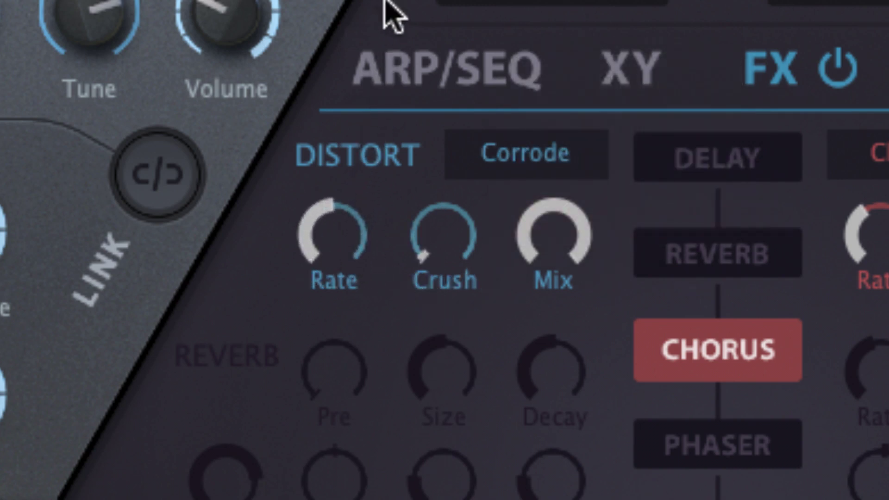
drag(340, 240, 429, 333)
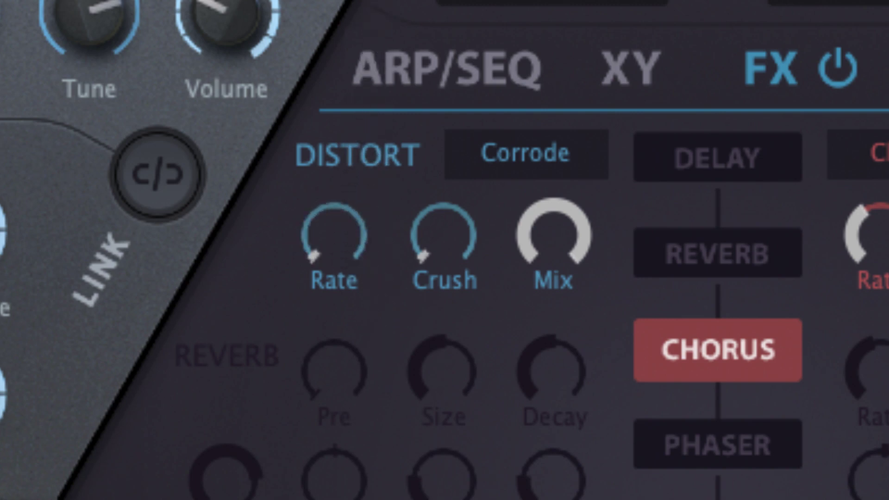
- Sweep the Corrode distortion's Crush to maximum and back to about half, and raise Rate to slightly above half
drag(456, 198, 490, 1)
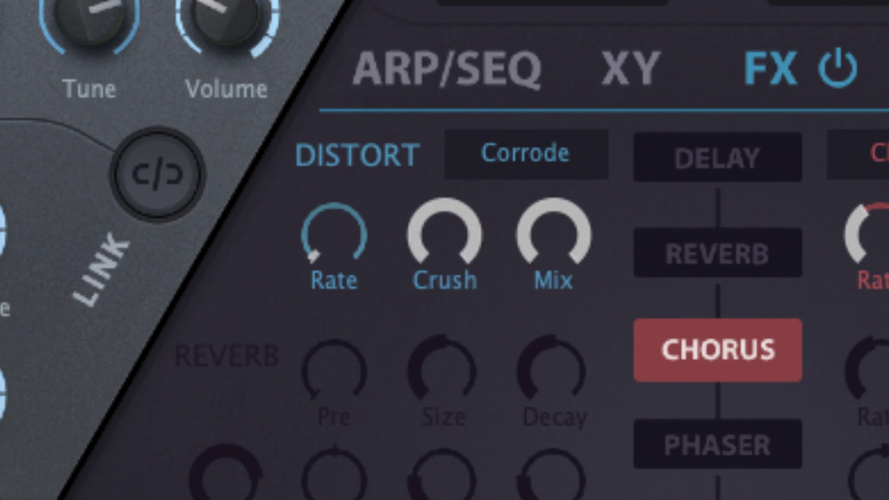
drag(440, 376, 426, 497)
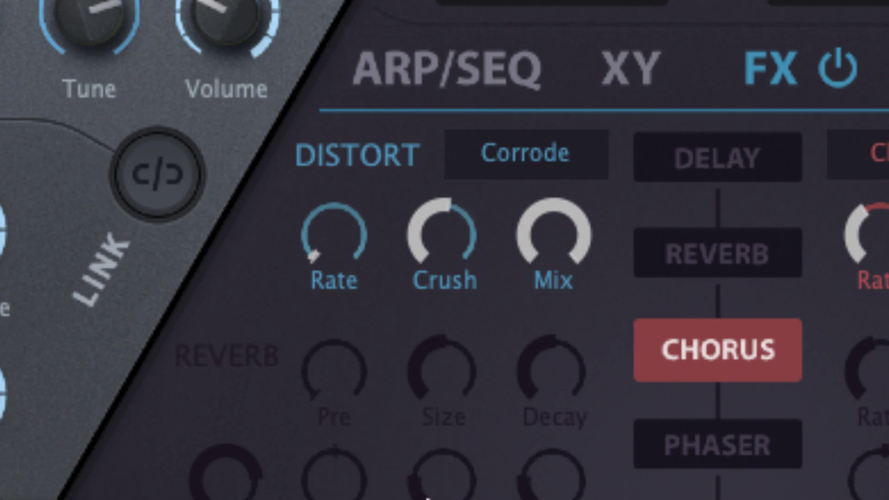
drag(349, 232, 400, 2)
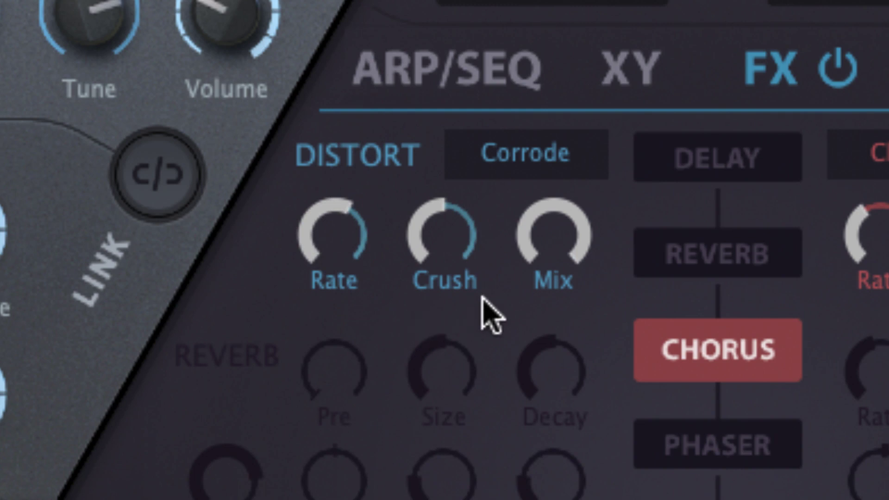
- Return the distortion type to Soft Clip and lower its Mix to about a quarter
click(537, 159)
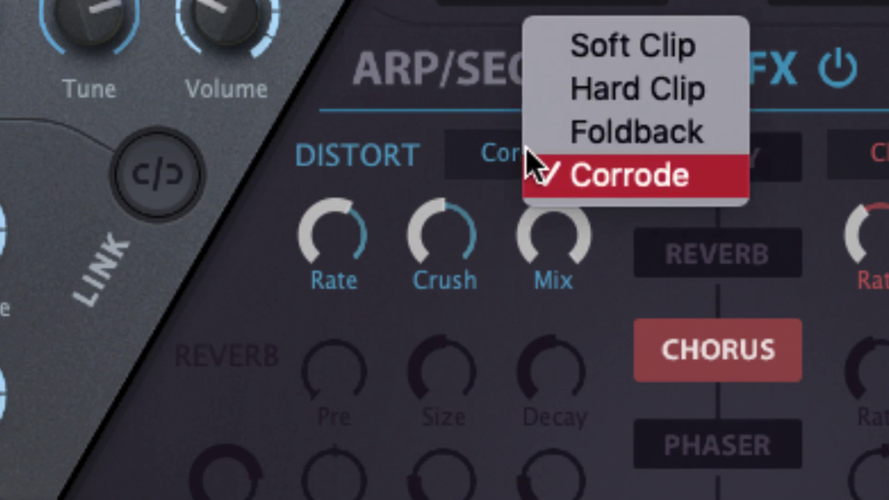
click(607, 45)
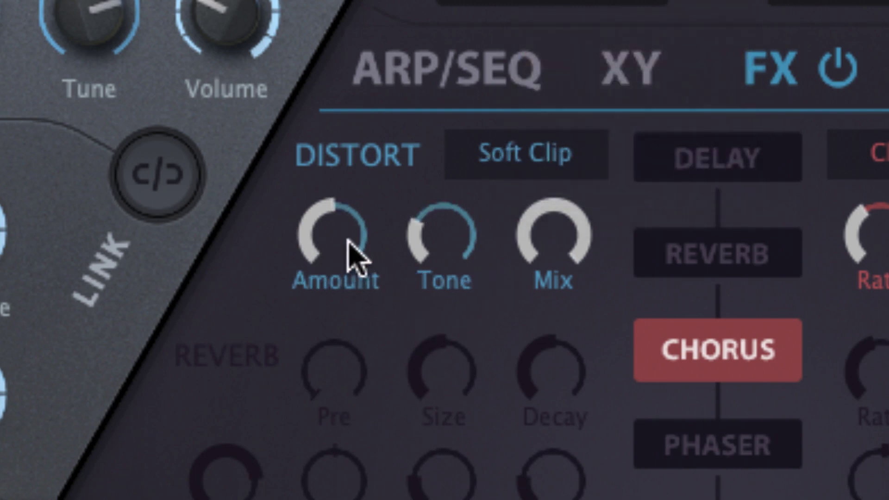
drag(544, 232, 544, 284)
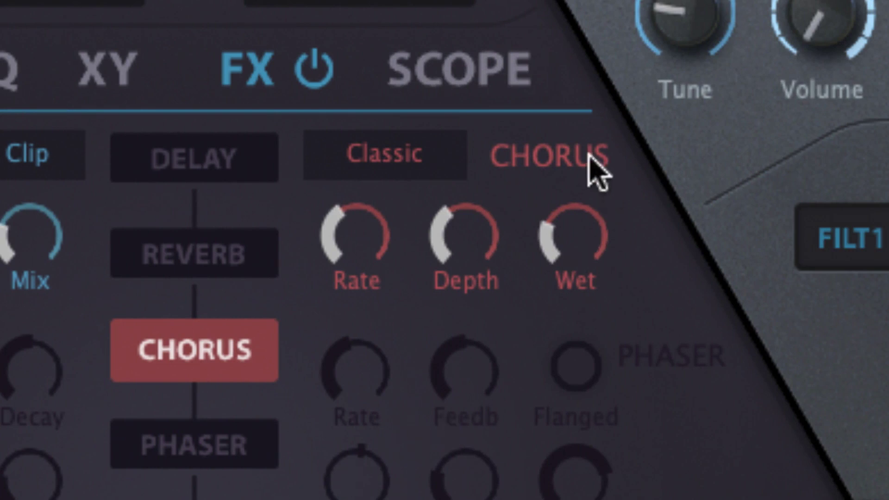
- Select the Classic type for the Chorus effect
click(400, 158)
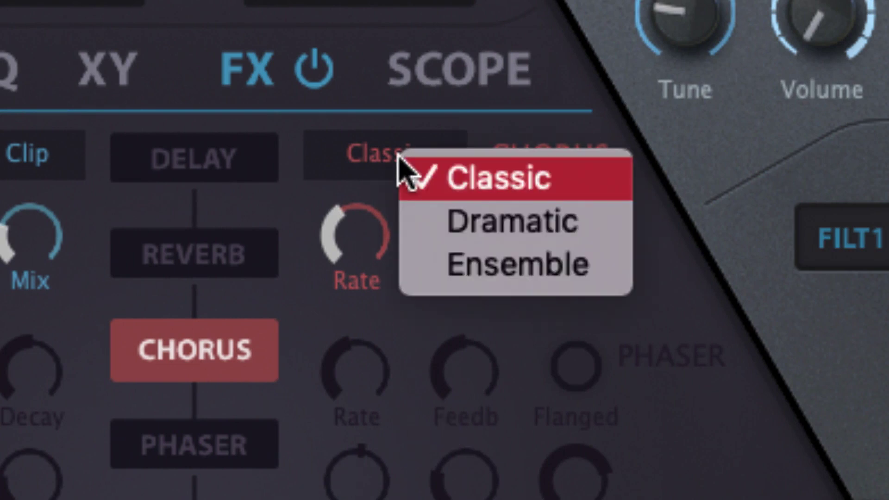
click(456, 183)
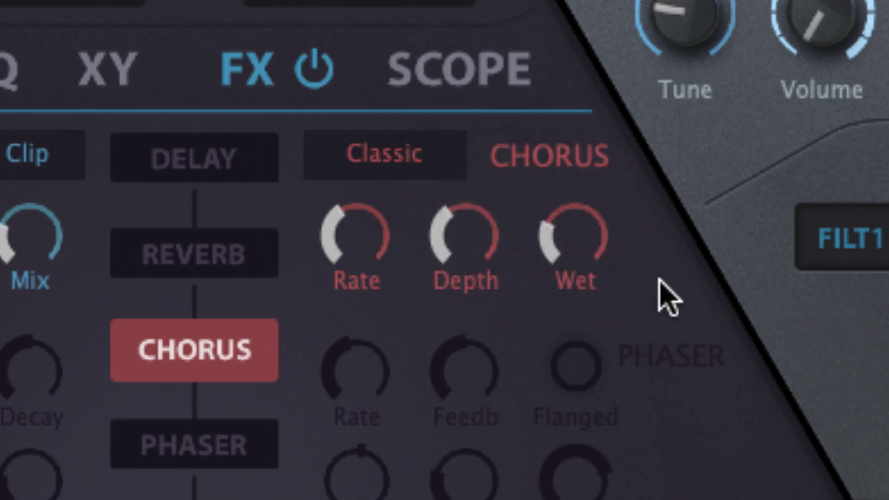
- Raise the Classic chorus's Wet to about three-quarters and its Depth to about half
drag(602, 124, 621, 80)
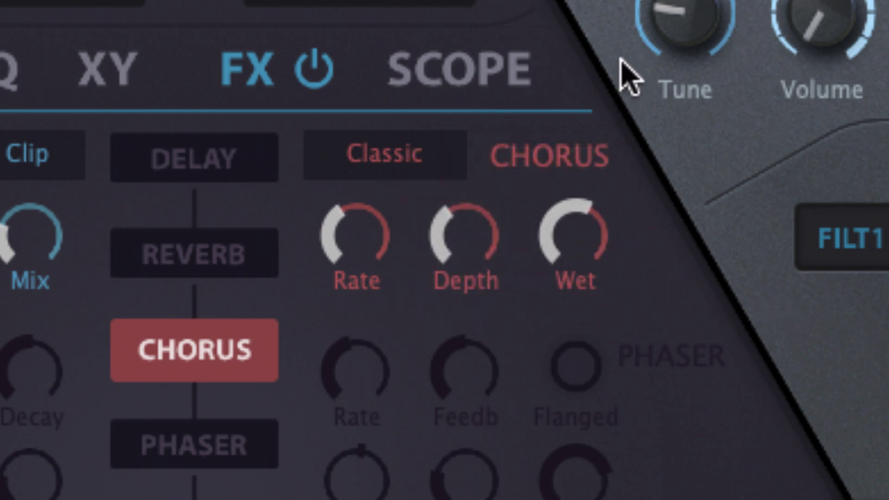
drag(452, 254, 472, 209)
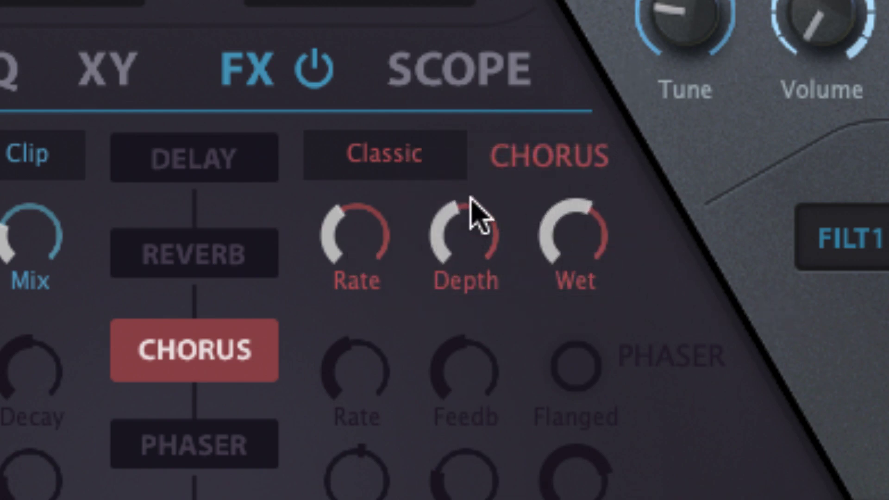
drag(551, 227, 575, 150)
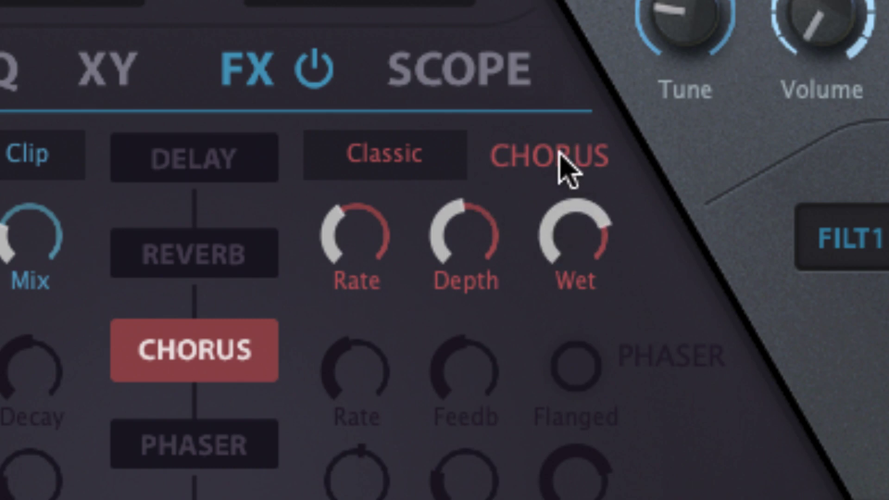
- Try the Dramatic type for the Chorus effect and switch it to Ensemble
click(396, 153)
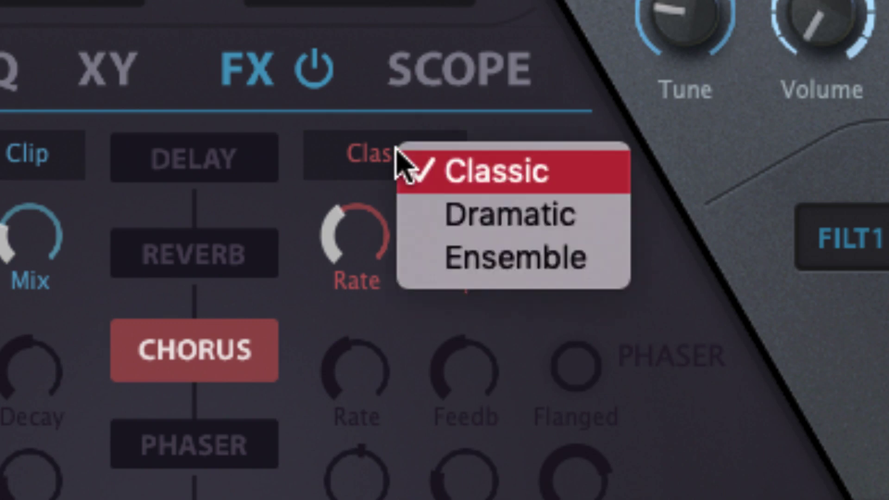
click(444, 215)
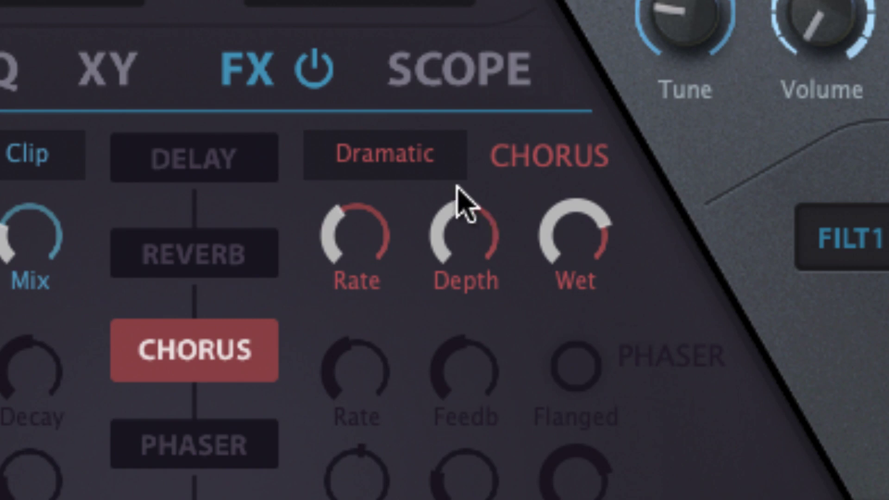
click(414, 167)
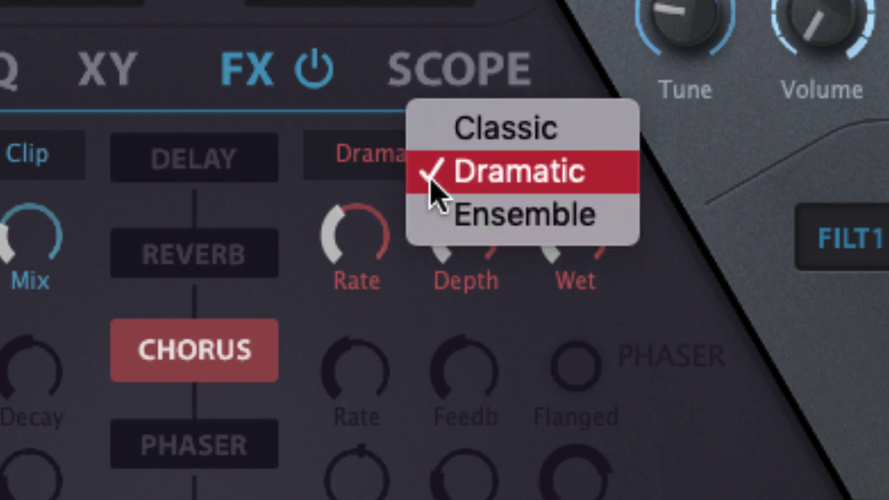
click(463, 225)
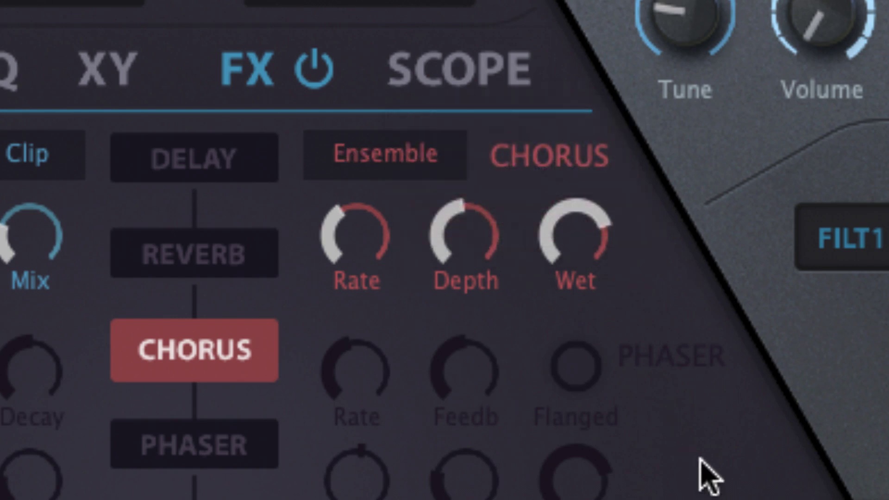
- Raise the Ensemble chorus's Depth to nearly maximum, vary Rate and leave it at about half, and reduce Wet
drag(374, 239, 416, 84)
drag(471, 258, 526, 99)
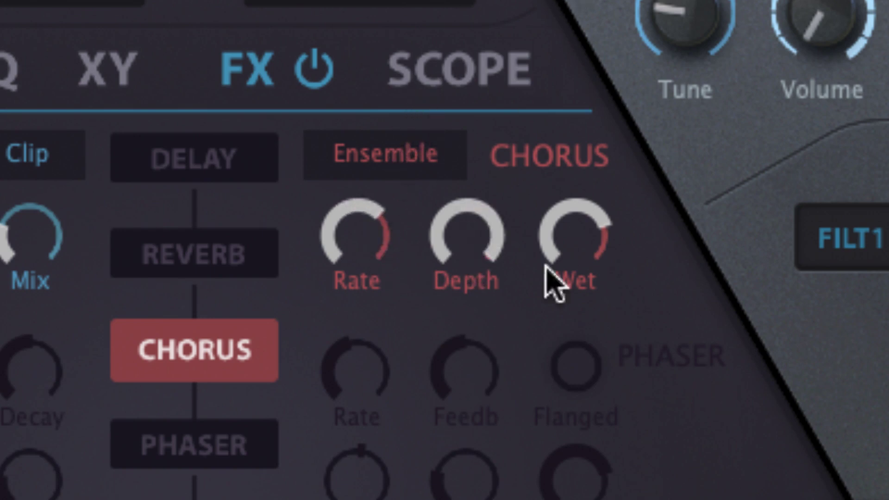
drag(363, 242, 468, 139)
drag(357, 237, 357, 470)
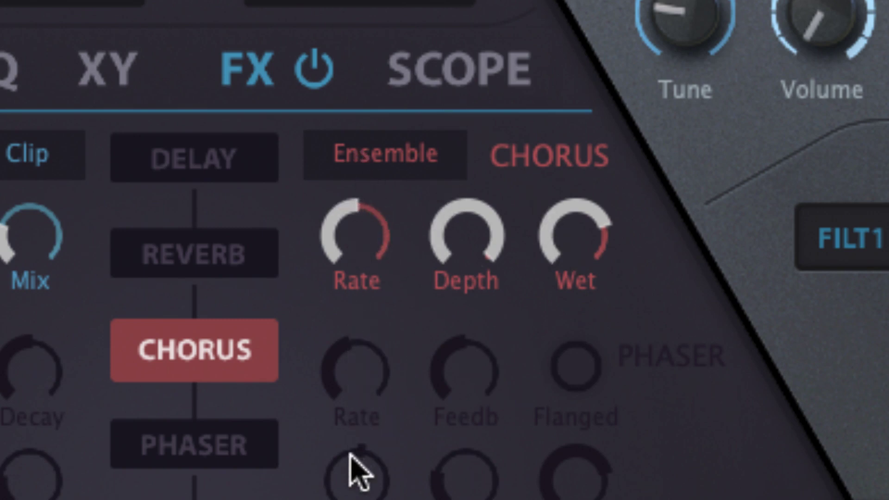
drag(594, 245, 565, 499)
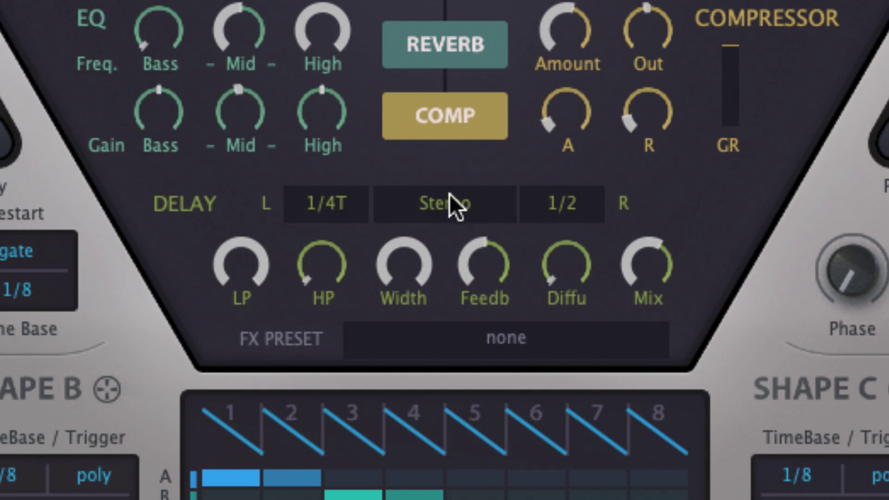
- Try the Ping-Pong and Pong-Ping modes for the Delay effect and return it to Stereo
click(480, 199)
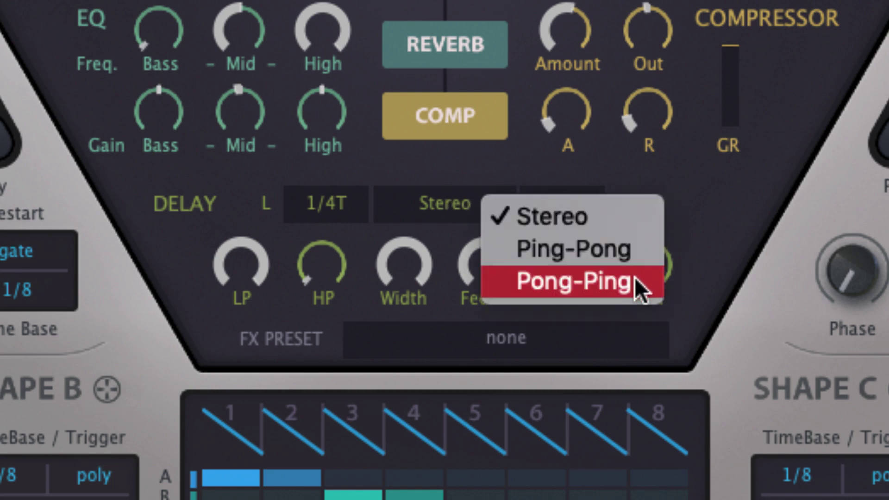
click(636, 246)
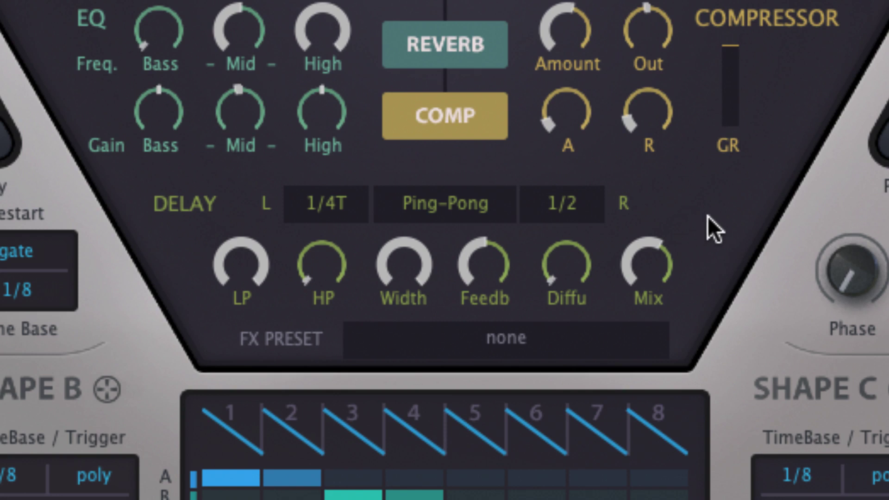
click(482, 197)
click(509, 245)
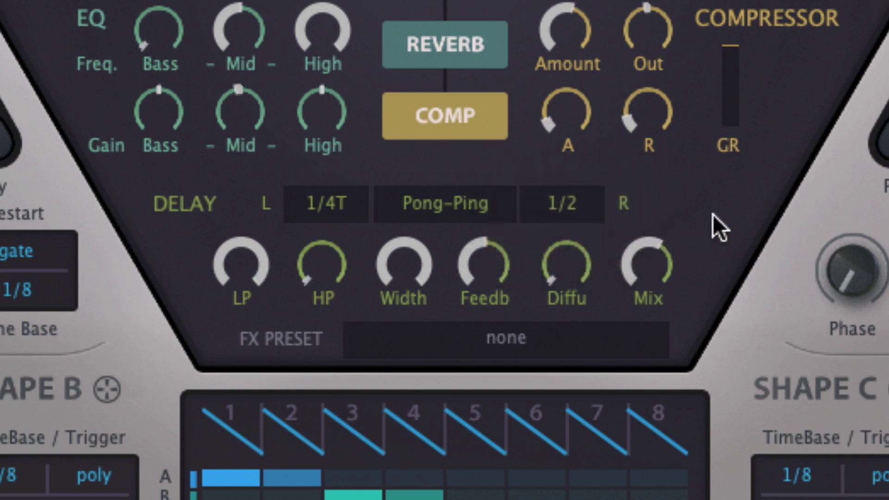
click(478, 209)
click(546, 163)
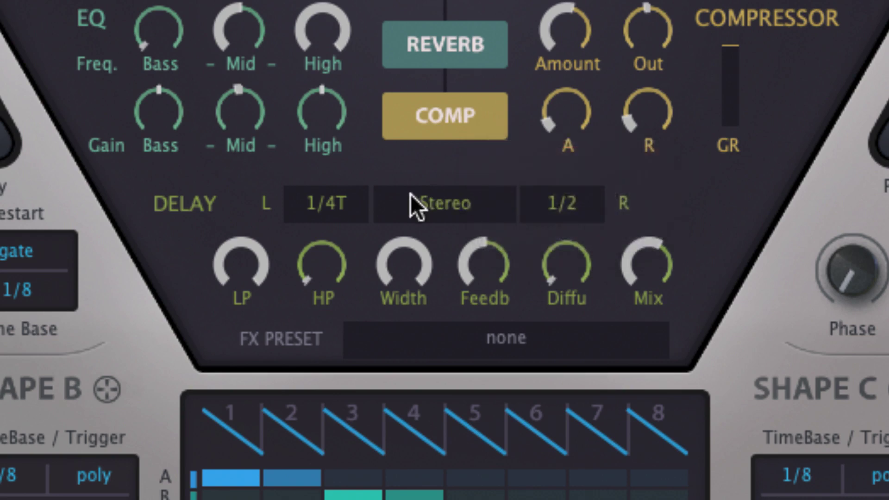
- Set the Delay's left time to 1/8T and its right time to 1/4
click(324, 202)
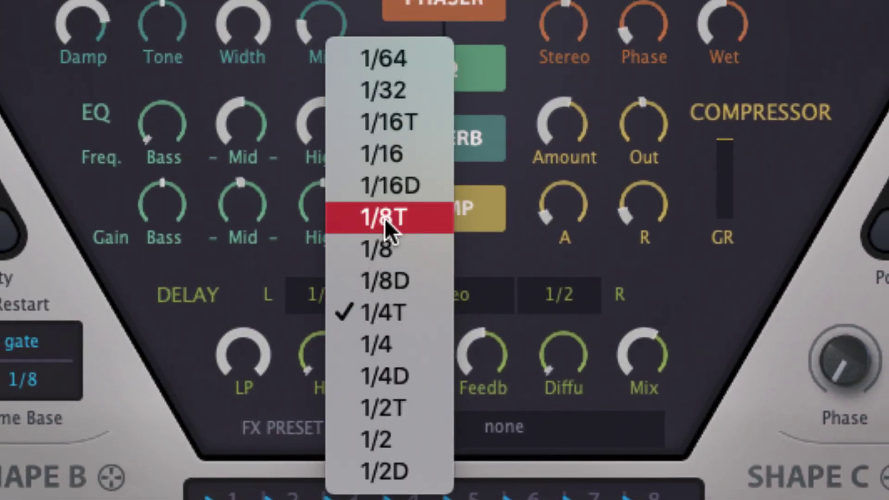
click(385, 218)
click(559, 295)
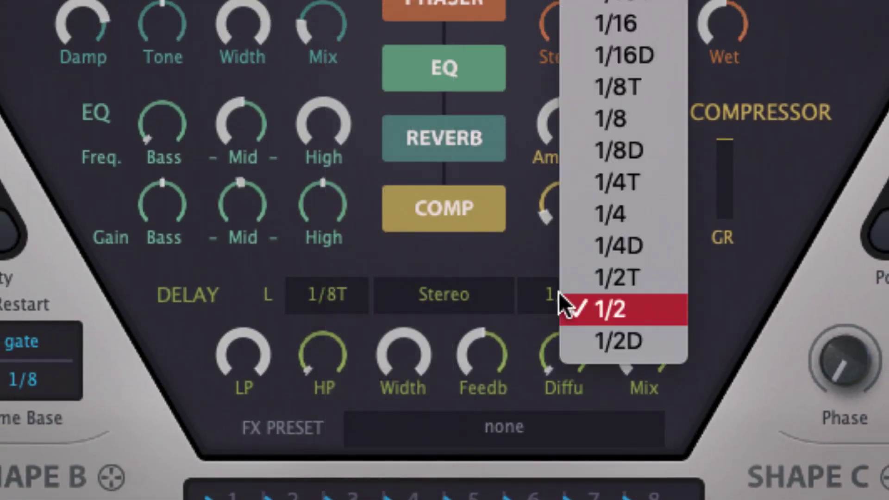
click(601, 214)
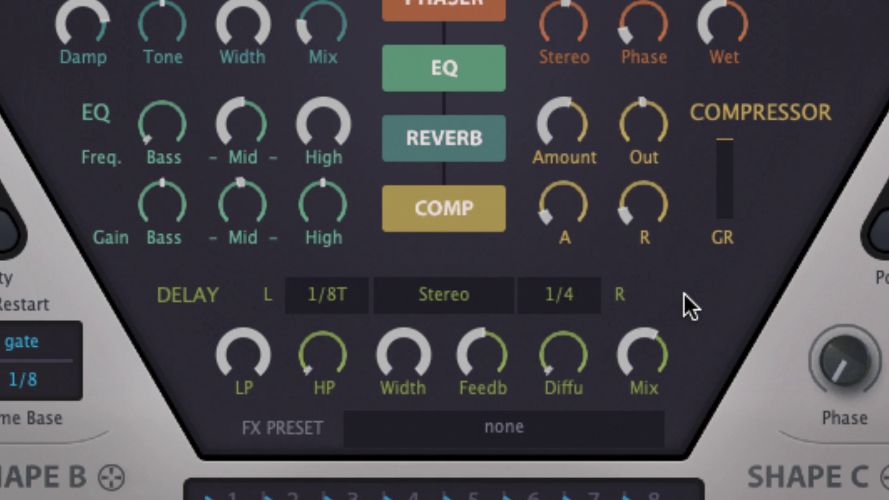
- Change the Delay's right time to 1/16T and its left time to 1/4T
click(553, 297)
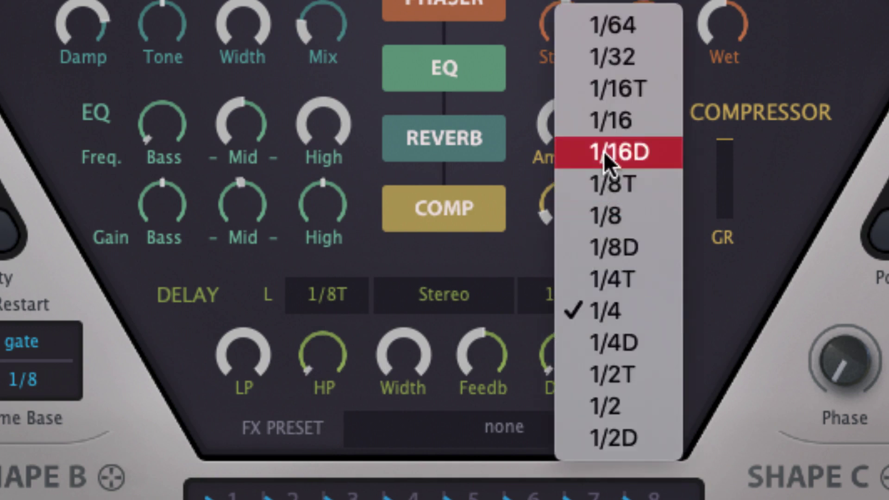
click(612, 95)
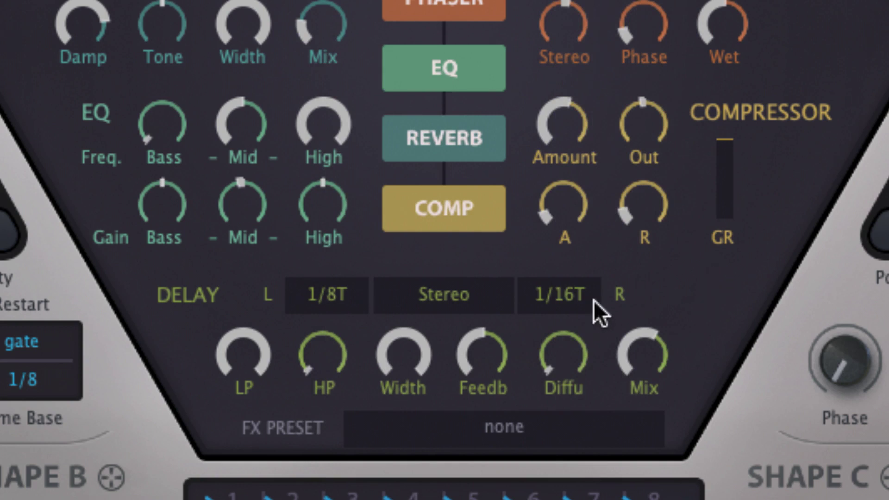
click(319, 299)
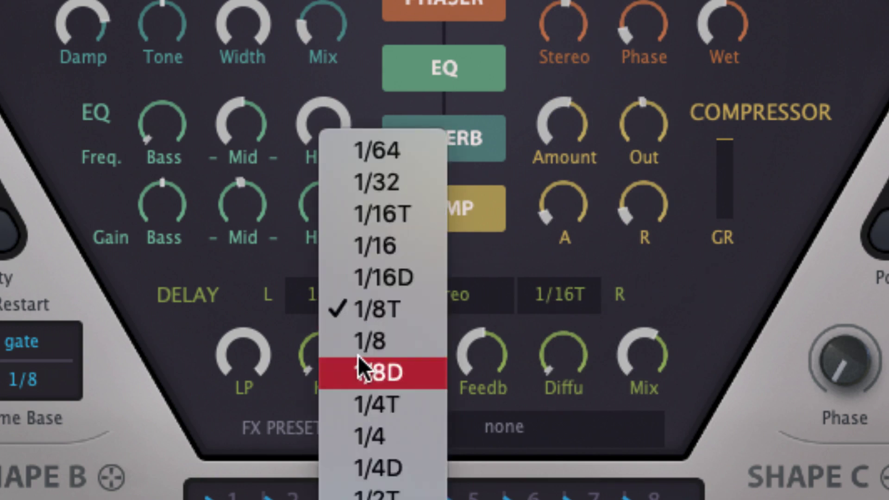
click(370, 404)
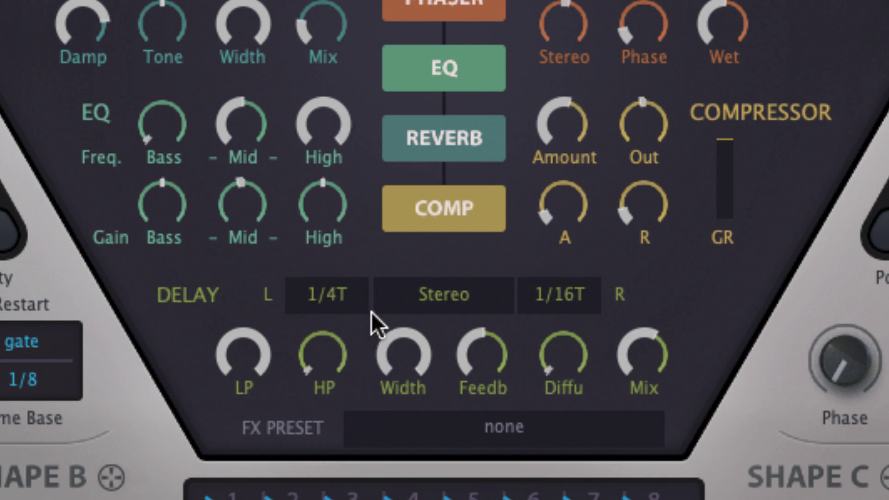
- Set the Delay's left time to 1/4D and its right time to 1/8D
click(332, 295)
click(361, 379)
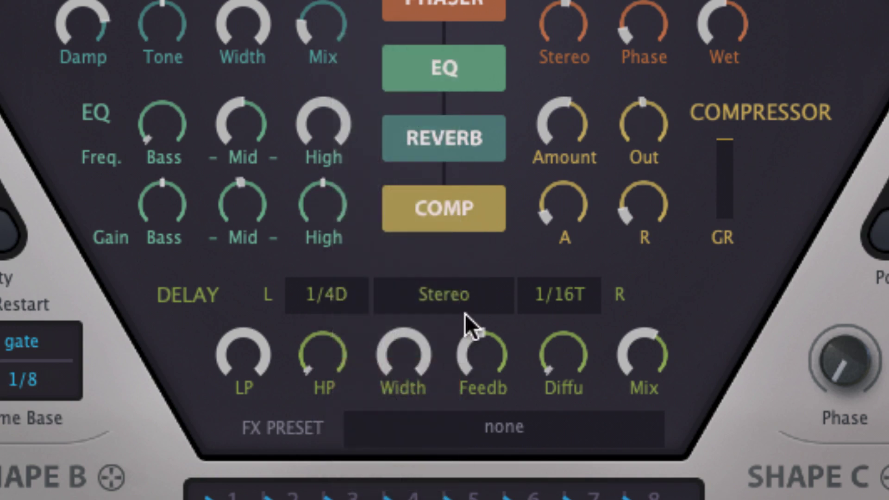
click(574, 308)
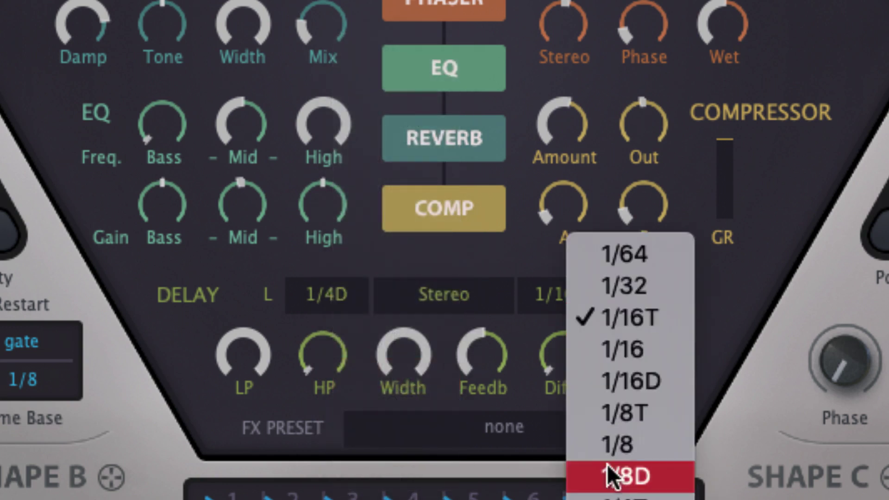
click(610, 477)
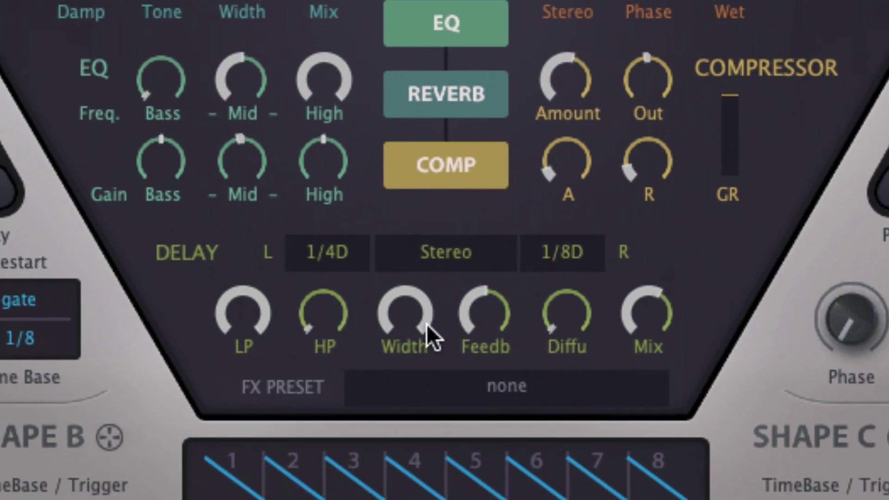
- Lower the Delay's Width and Feedback to minimum, and raise both to maximum
drag(412, 308, 370, 499)
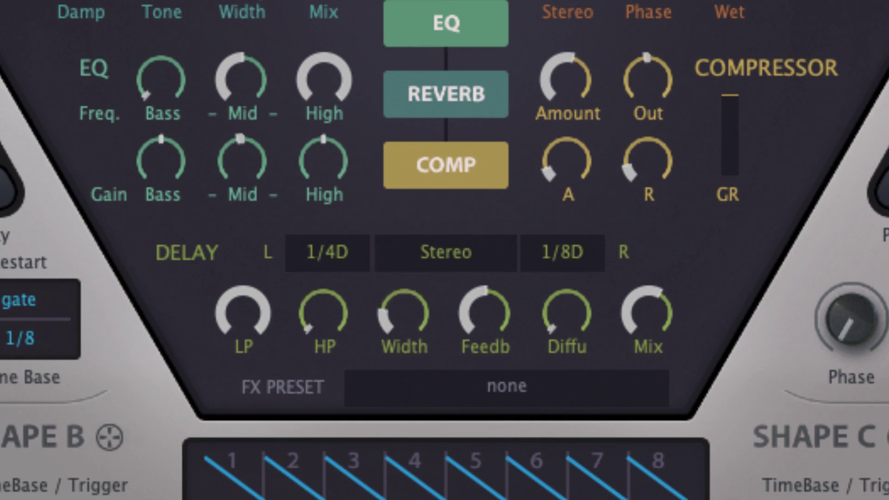
drag(495, 309, 463, 493)
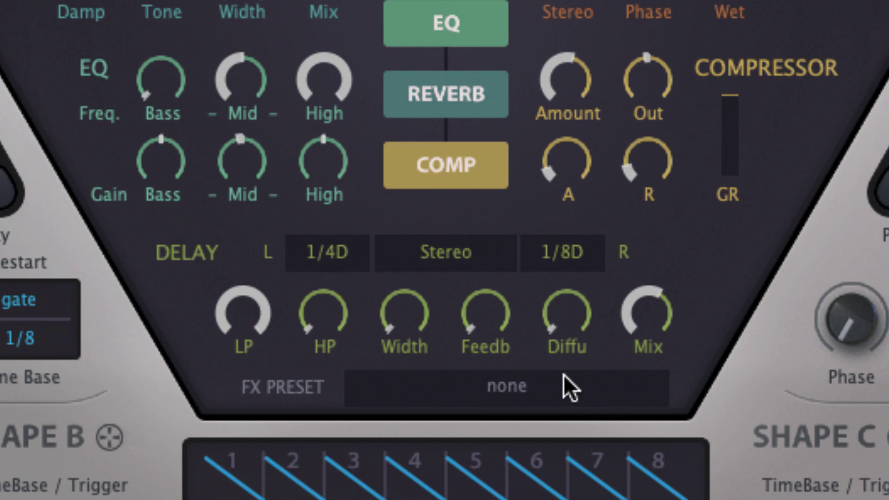
drag(412, 323, 473, 0)
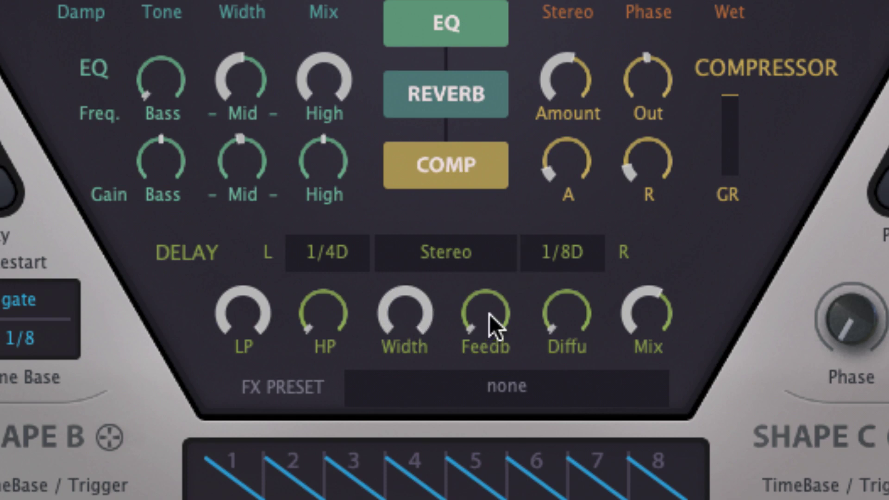
drag(498, 320, 521, 44)
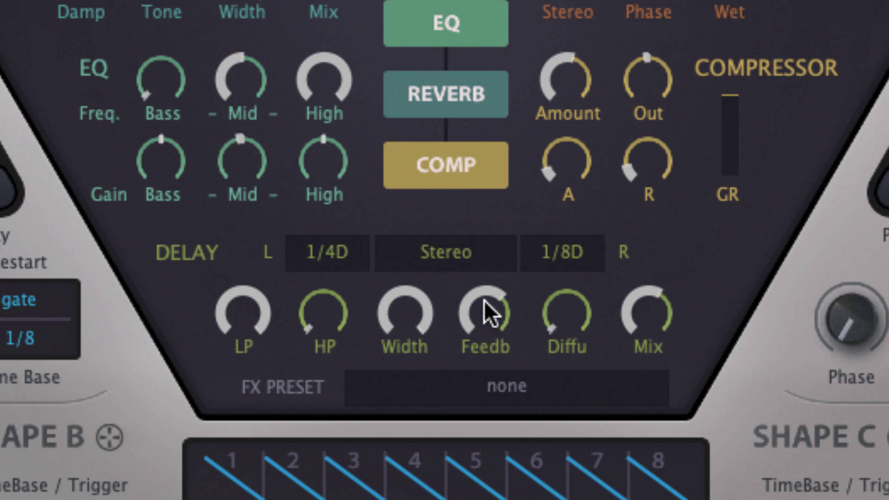
drag(486, 292, 506, 143)
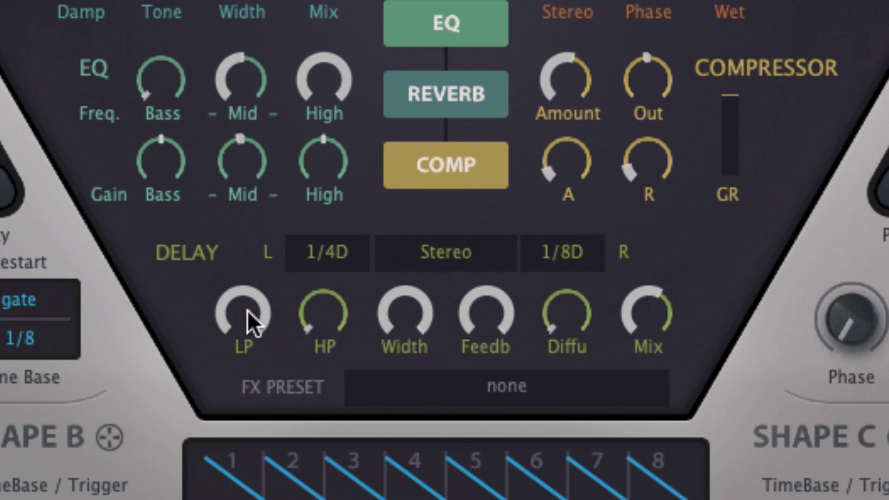
- Sweep the Delay's LP filter down to about a fifth and back up to about three-quarters
drag(250, 327, 247, 499)
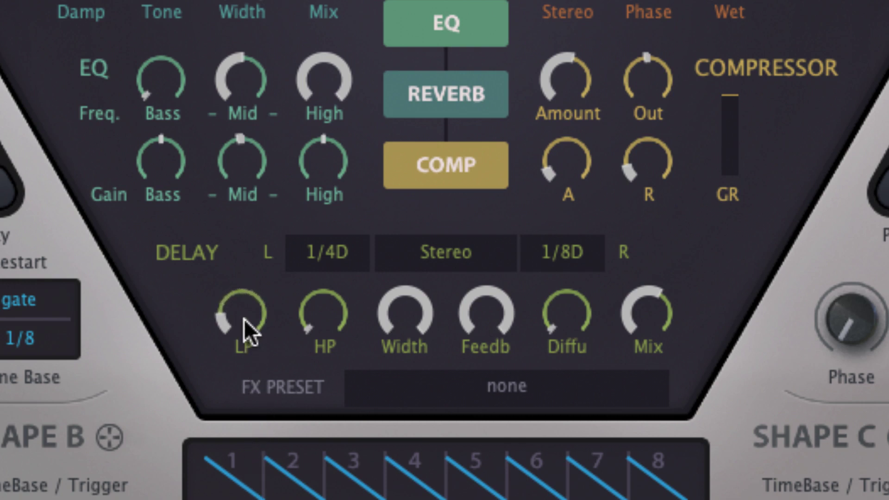
drag(240, 317, 284, 213)
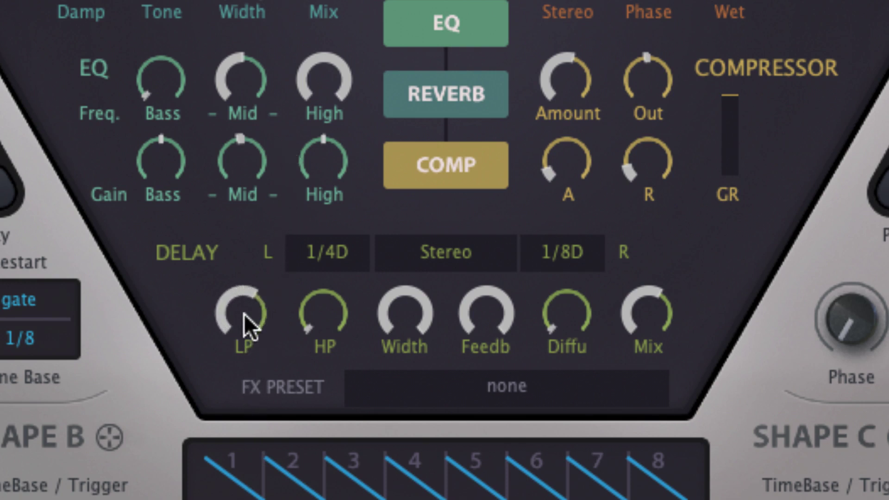
drag(244, 324, 250, 278)
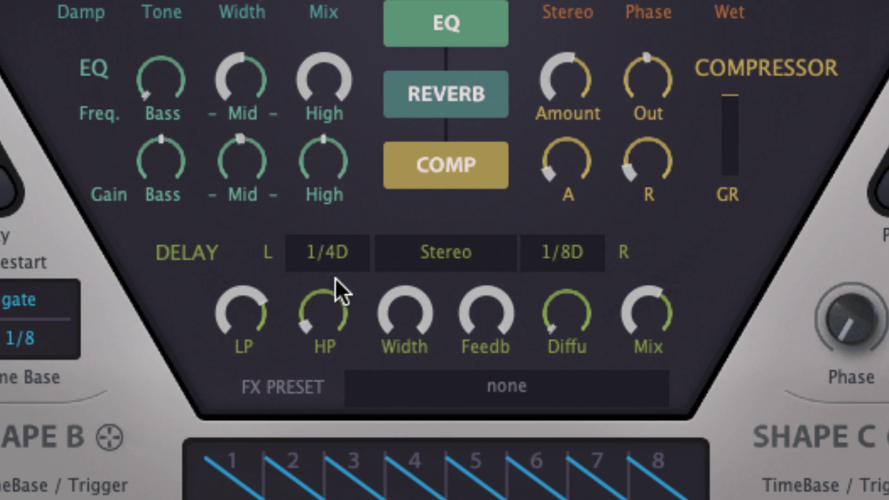
- Raise the Delay's HP filter to about four-fifths and its LP filter to maximum
drag(336, 279, 354, 60)
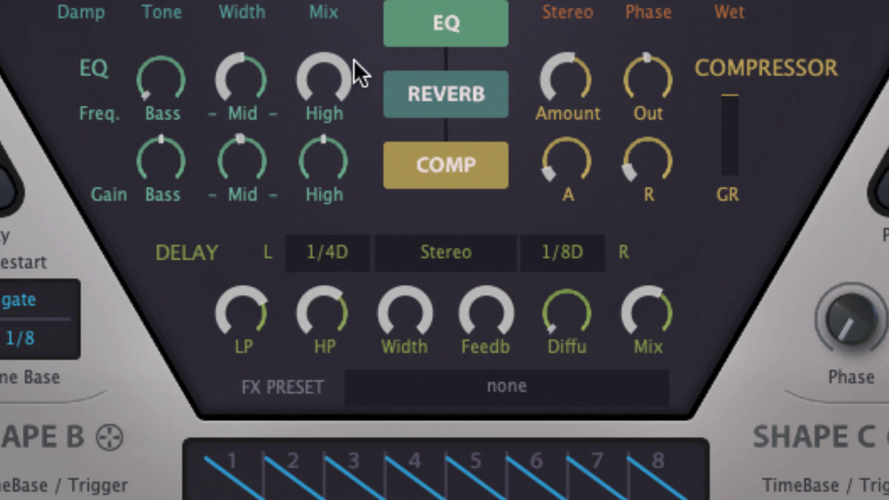
drag(254, 330, 273, 233)
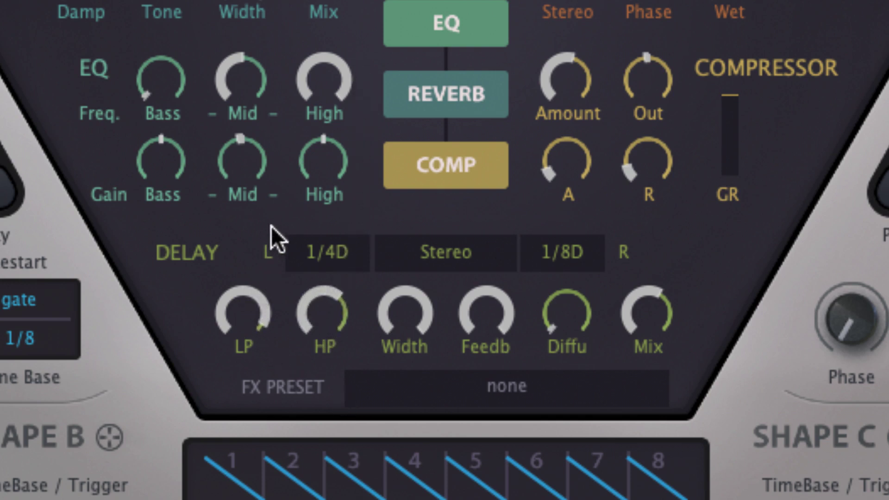
drag(332, 338, 323, 261)
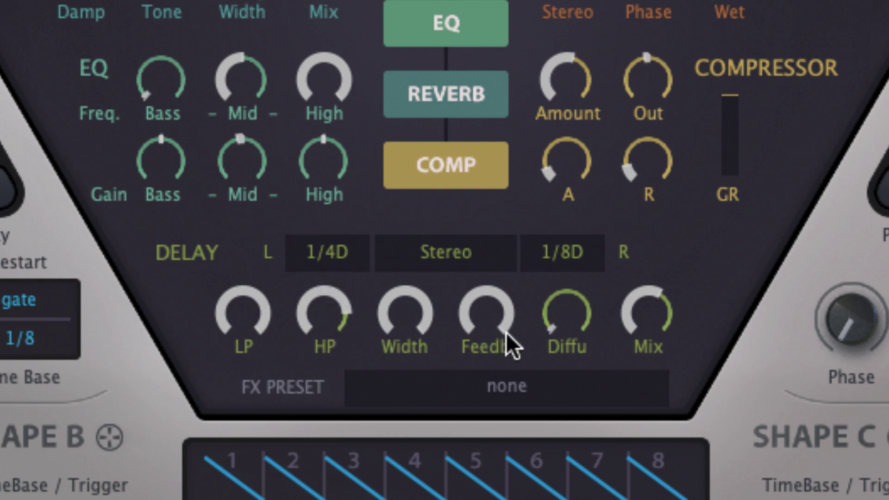
- Set the Delay's Feedback to about three-fifths, HP to minimum, Diffusion to maximum and LP to about four-fifths
drag(483, 319, 473, 486)
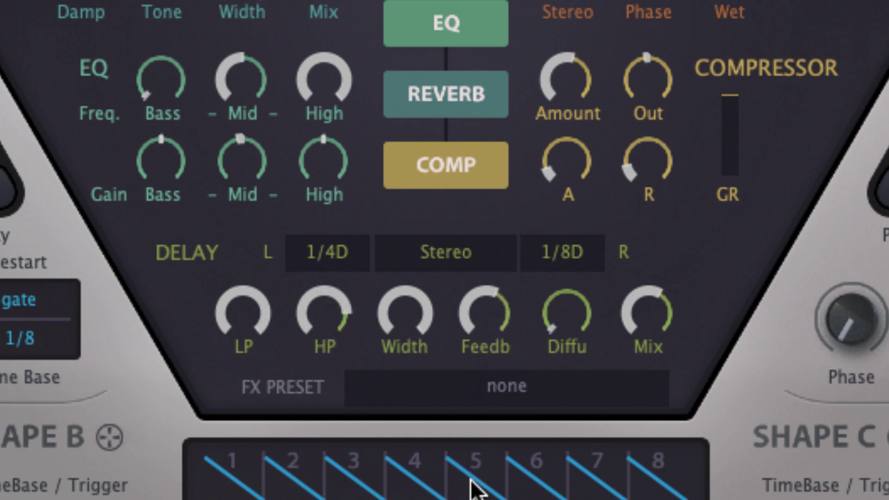
drag(329, 323, 324, 495)
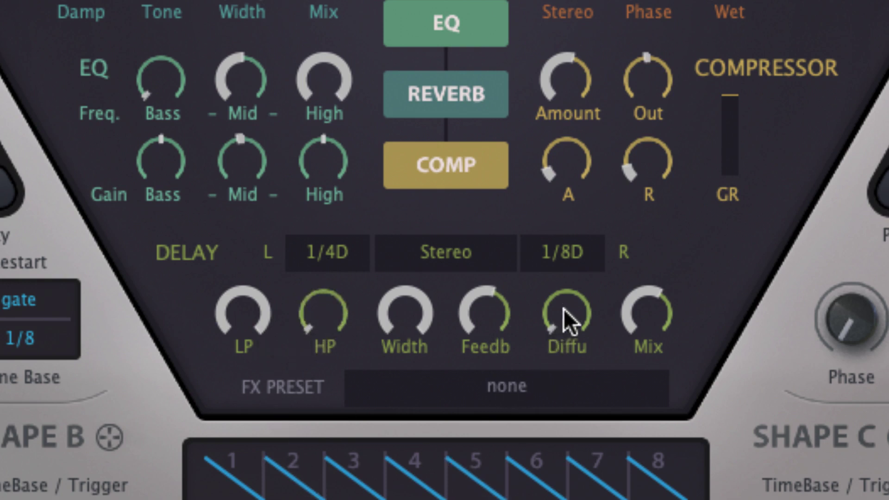
drag(563, 309, 576, 229)
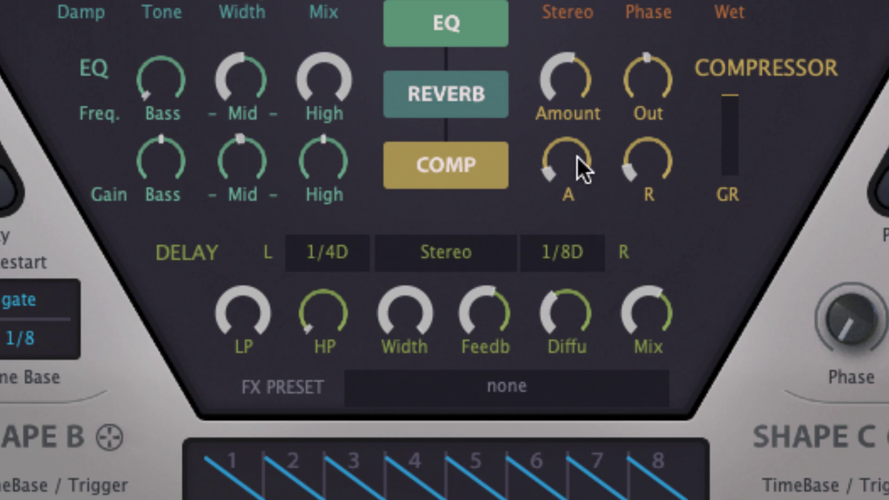
drag(554, 7, 555, 0)
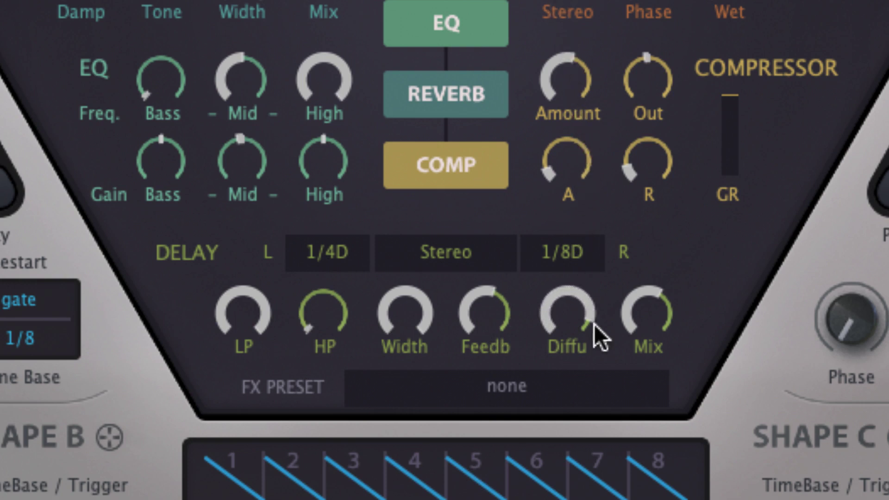
drag(595, 336, 575, 301)
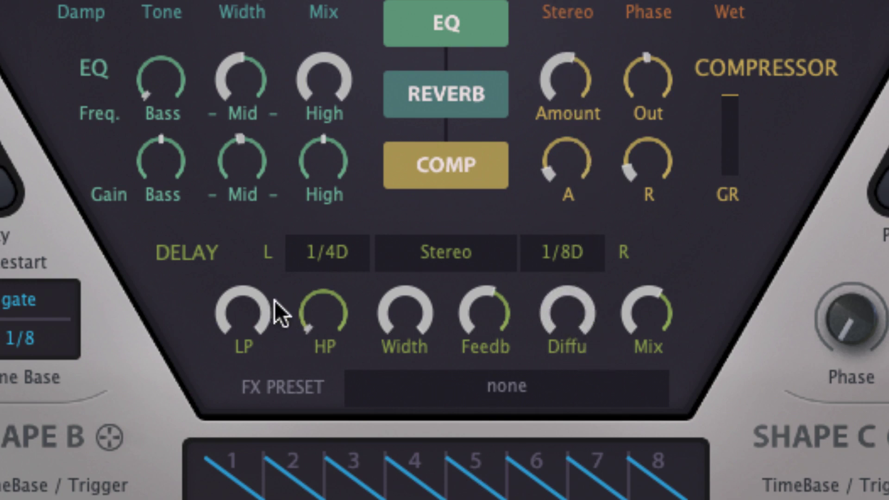
drag(248, 312, 241, 376)
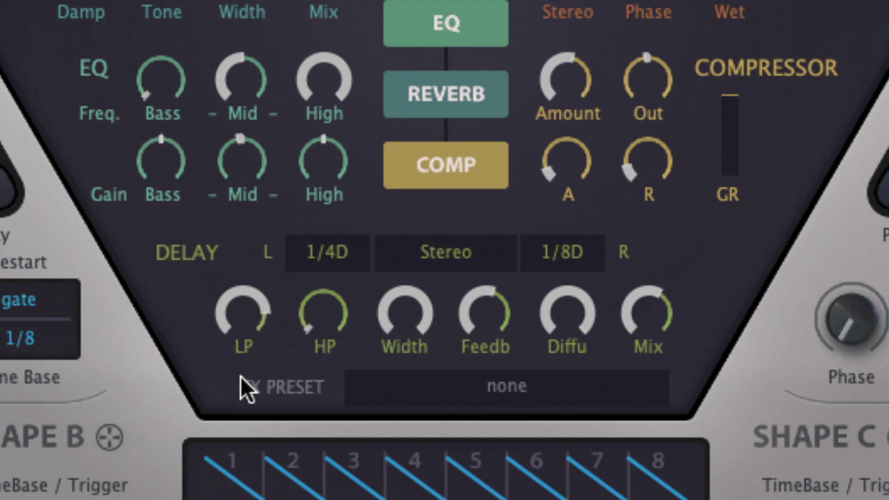
drag(647, 338, 640, 354)
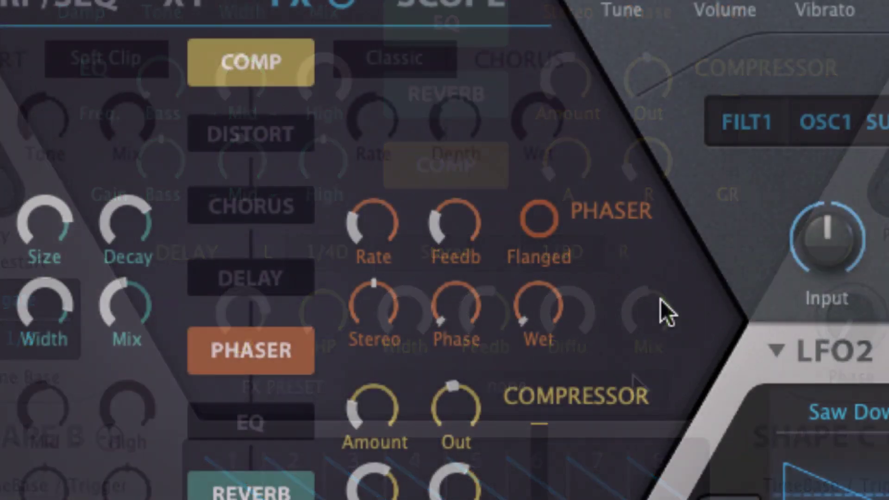
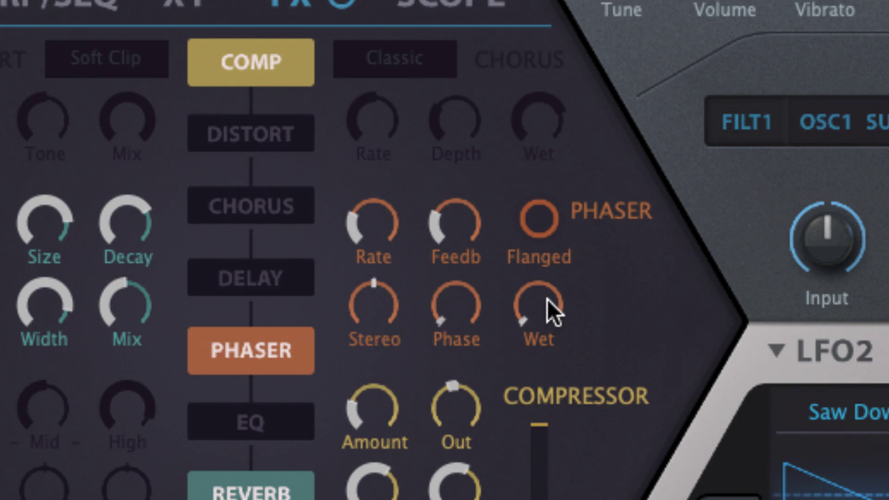
- Raise the Phaser's Wet to about four-fifths, Rate to about half, Phase to about a third and Stereo slightly above centre
drag(547, 289, 592, 0)
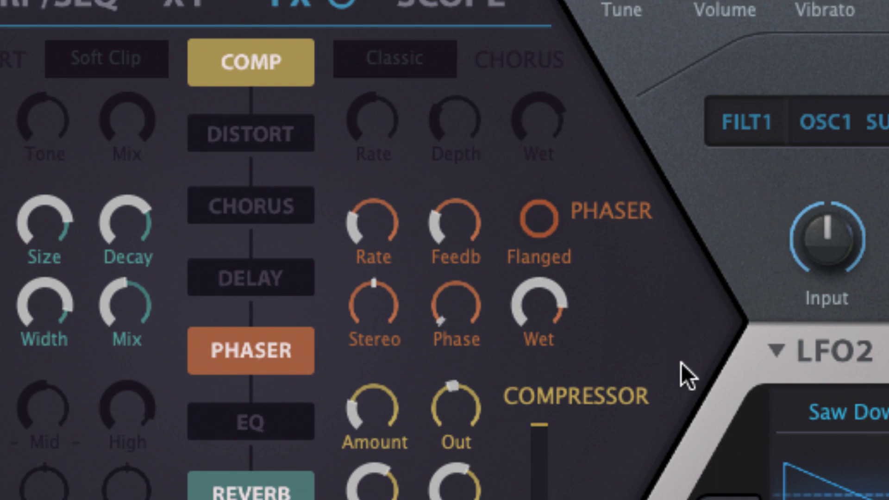
mouse_move(379, 226)
mouse_down()
mouse_move(389, 153)
mouse_move(384, 237)
mouse_up()
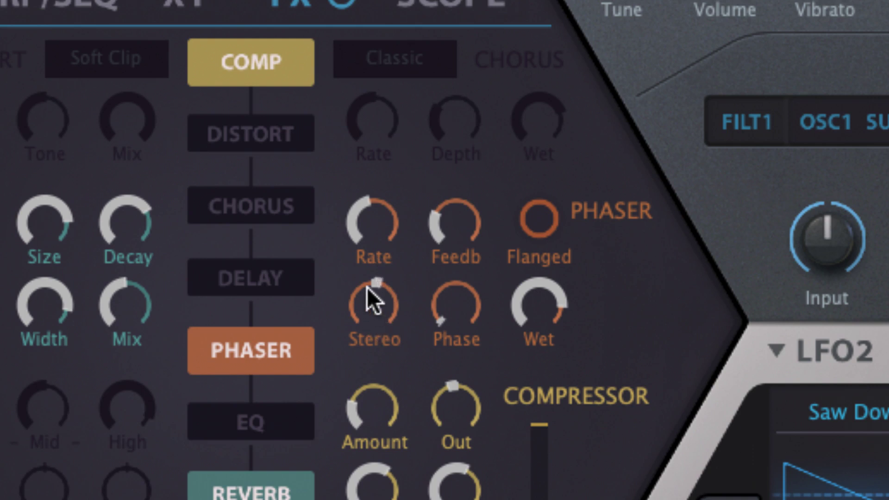
drag(441, 311, 464, 184)
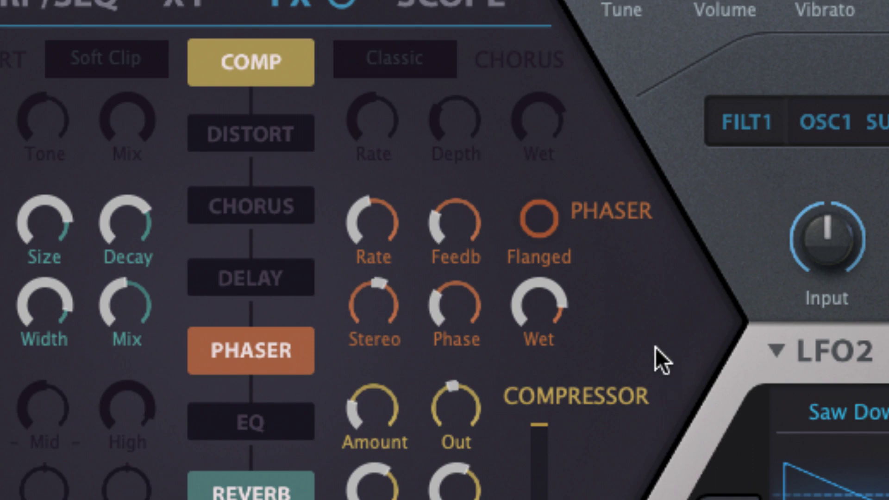
- Enable the Phaser's Flanged mode with Feedback at maximum and Wet at about two-thirds
click(543, 223)
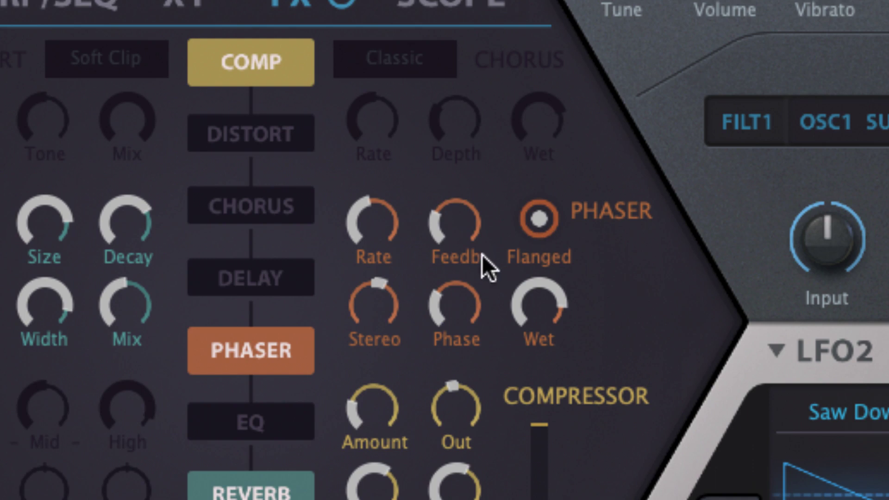
drag(458, 231, 503, 0)
drag(538, 313, 536, 398)
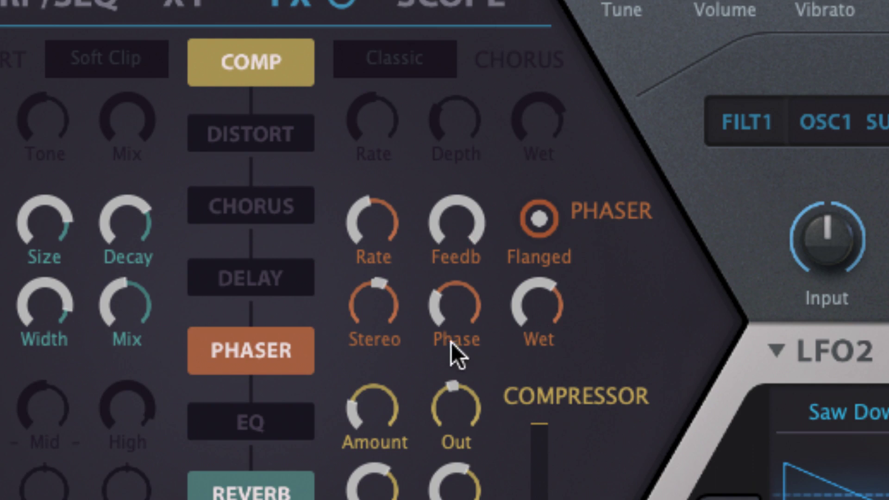
- Sweep the Phaser's Phase down to about a fifth and up to about two-fifths, and toggle Flanged
drag(456, 312, 453, 364)
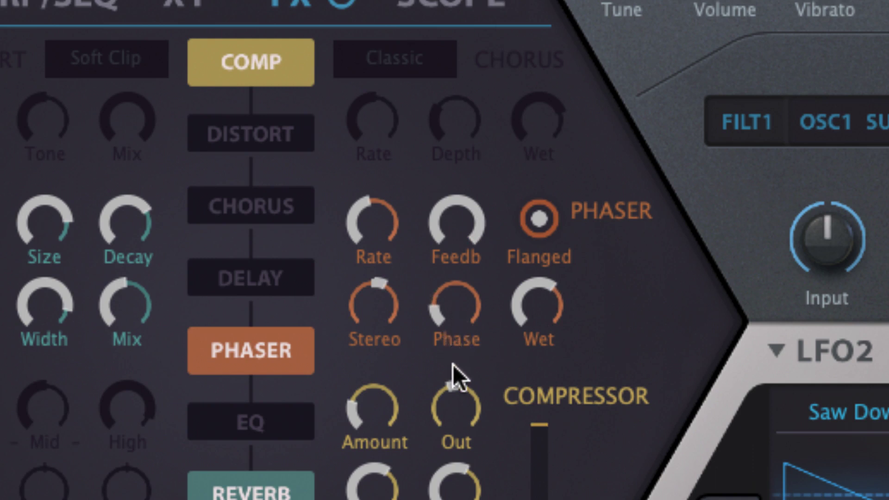
drag(462, 298, 509, 204)
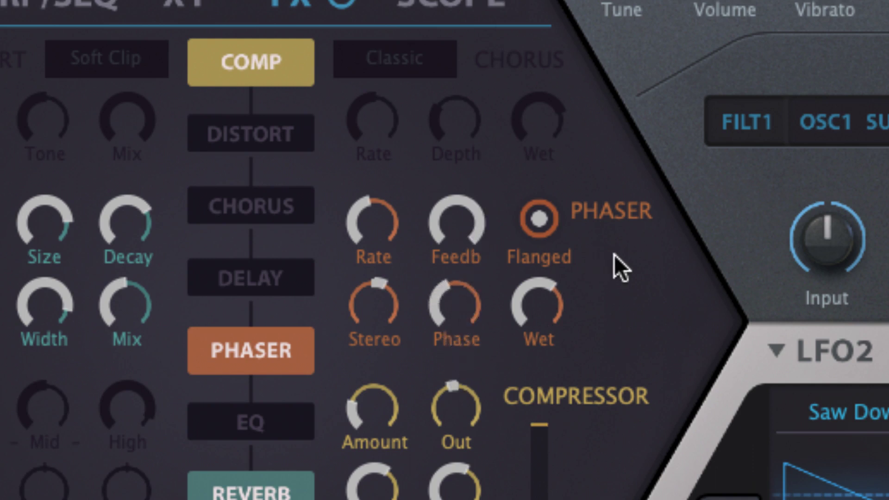
click(539, 219)
- Set the Phaser's Wet to maximum and Feedback to about half, raising its Rate to about three-quarters and lowering it again
drag(384, 167, 391, 120)
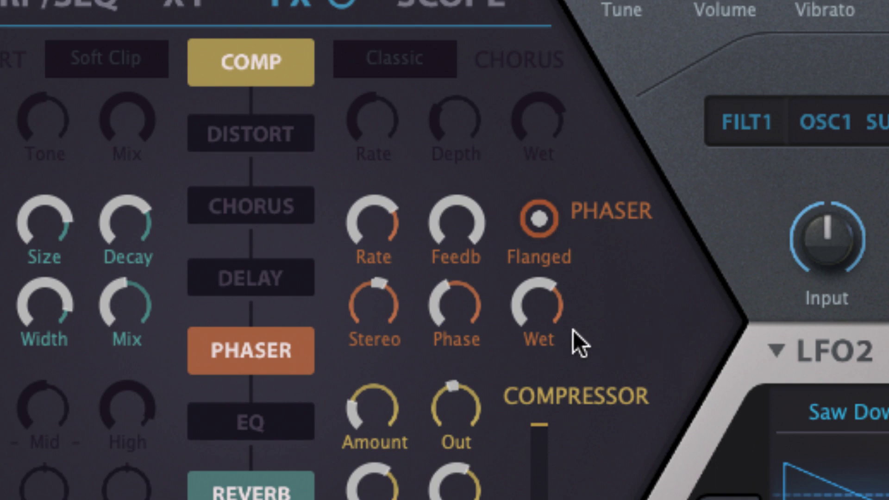
drag(546, 313, 580, 140)
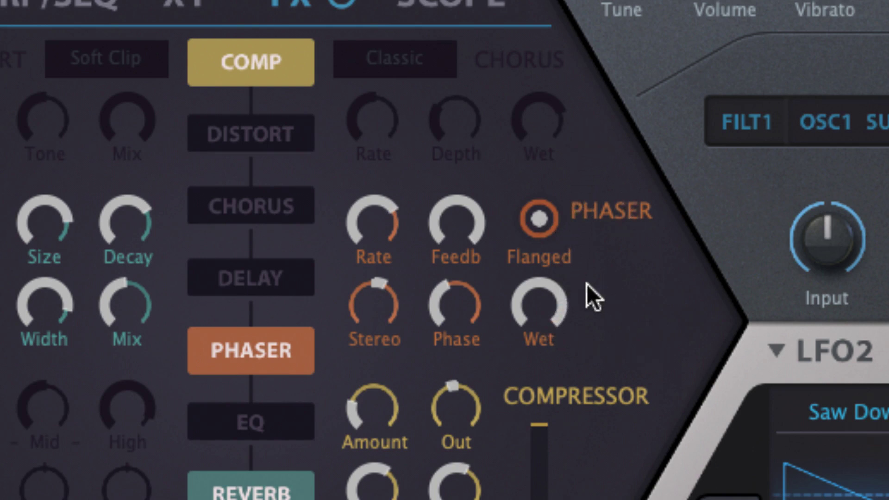
drag(461, 219, 460, 415)
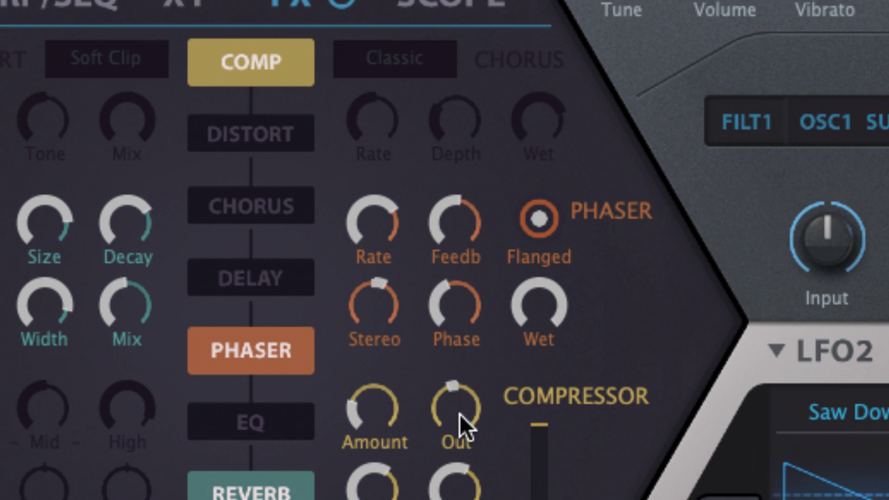
drag(369, 214, 374, 280)
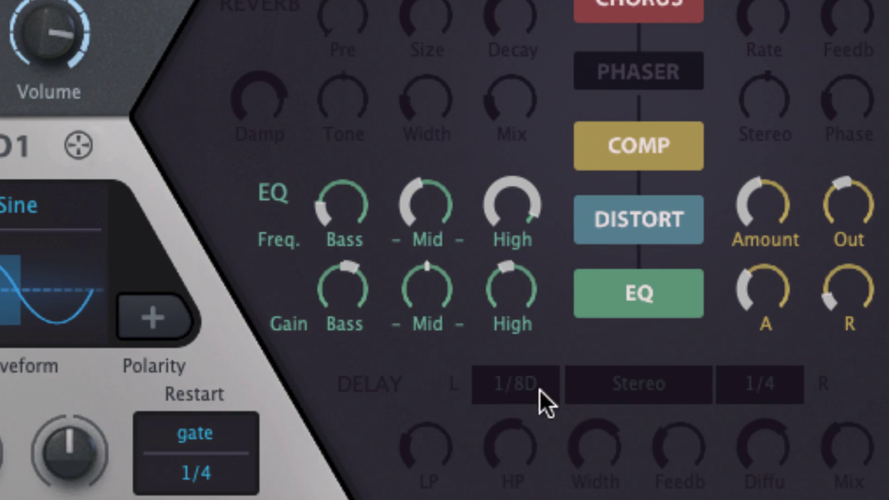
- Boost the EQ's Bass gain to maximum, raise the Bass frequency to about a quarter, and reduce the gain to slightly above centre
drag(343, 273, 352, 176)
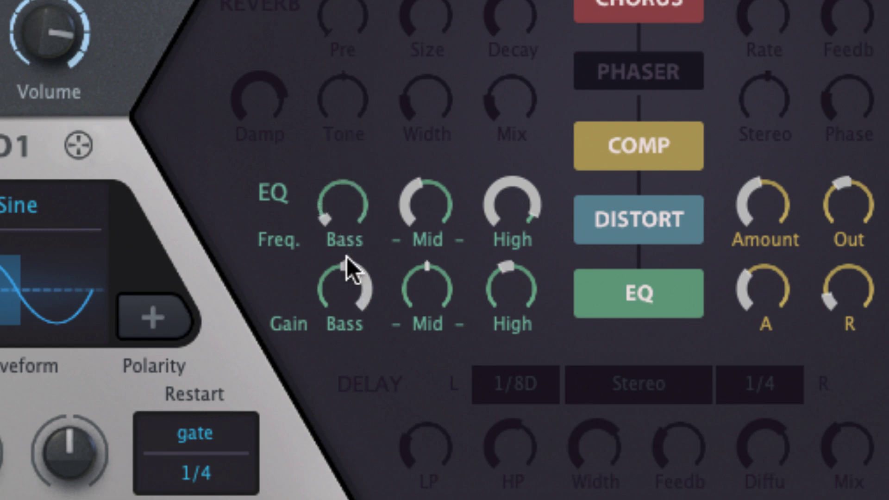
drag(348, 260, 380, 174)
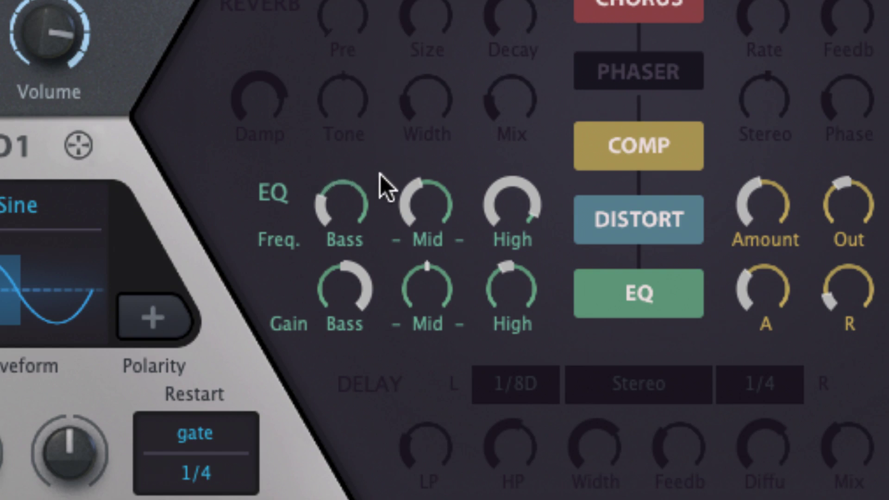
drag(330, 293, 334, 408)
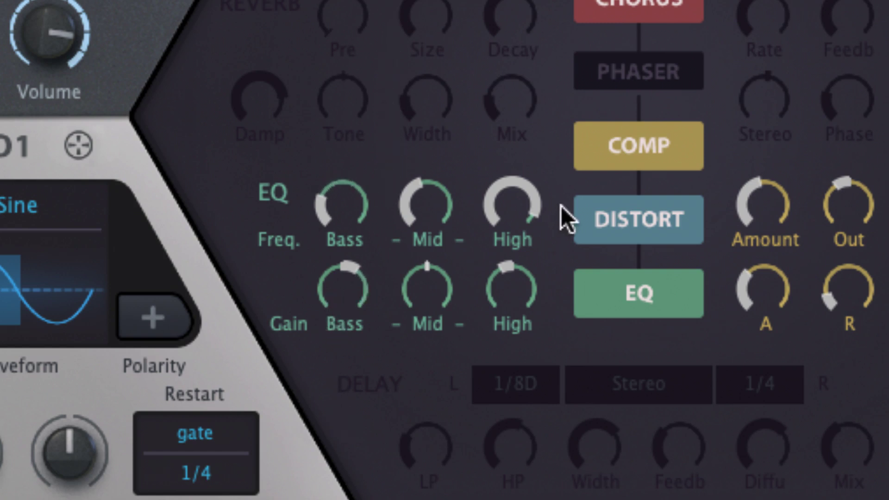
- Set the EQ's High frequency to about three-quarters, and raise the Mid frequency and Mid gain to about four-fifths
drag(513, 223, 532, 308)
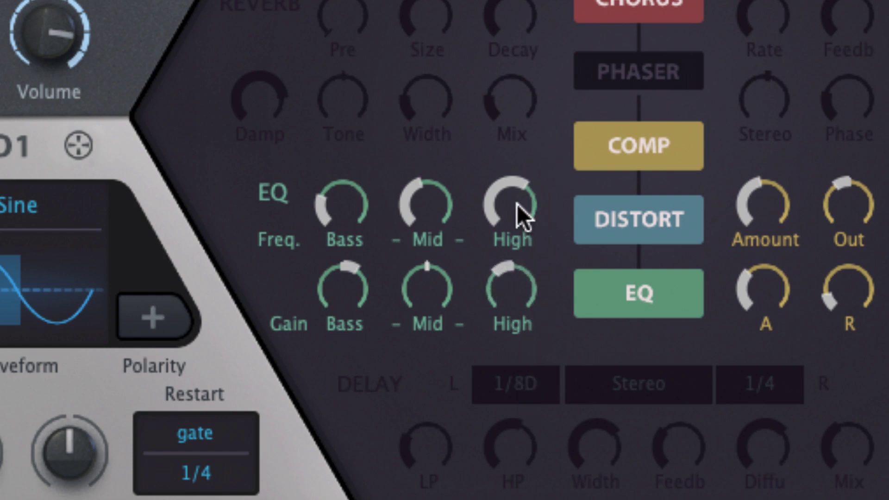
drag(417, 194, 432, 92)
drag(424, 244, 441, 164)
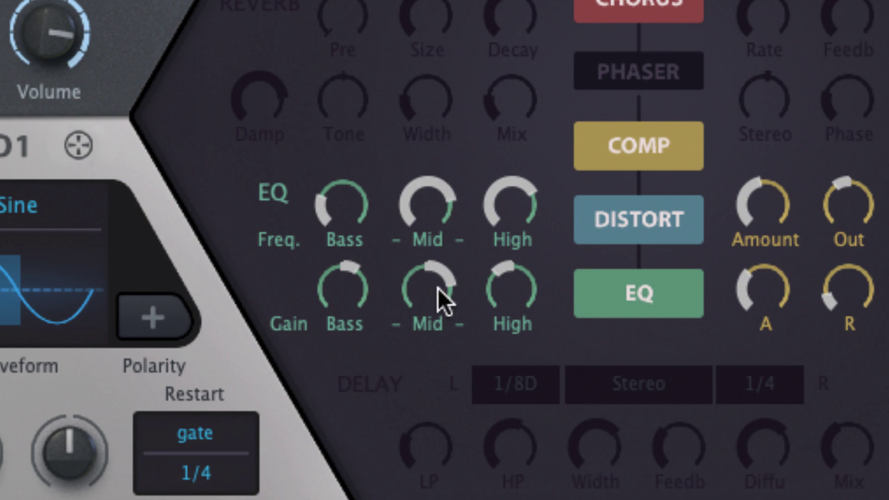
drag(436, 338, 436, 350)
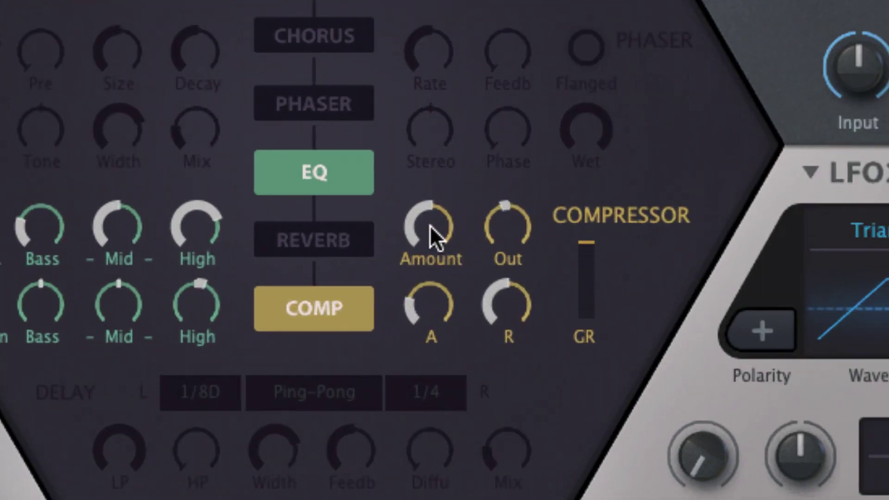
- Raise the Compressor's Amount to maximum, and lower A to about a fifth and R to about a quarter
drag(435, 224, 480, 31)
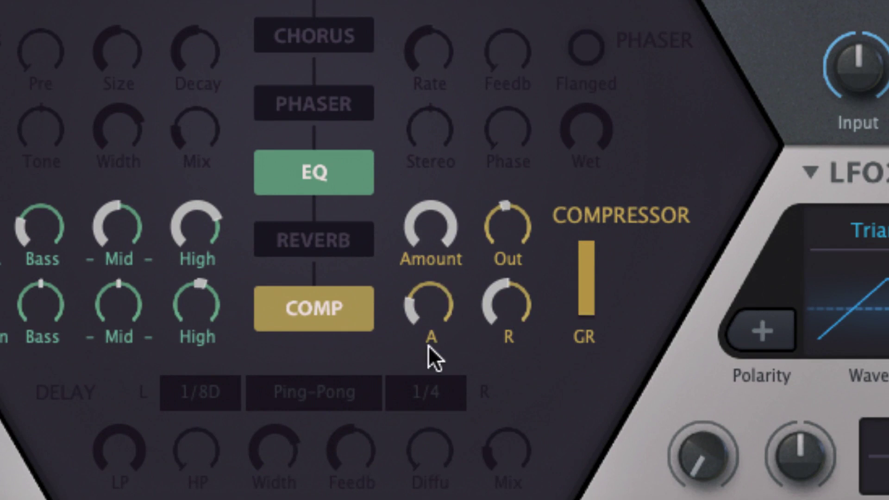
drag(433, 277, 462, 408)
drag(496, 294, 487, 498)
drag(435, 297, 435, 258)
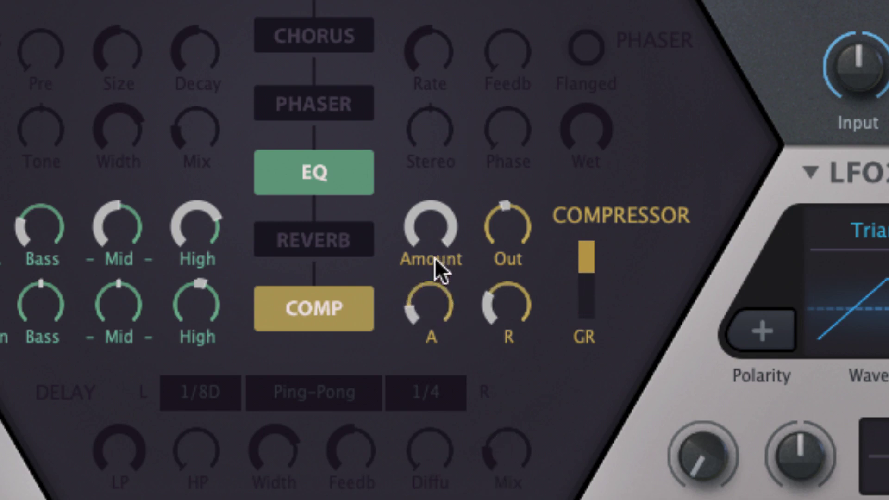
- Switch the Compressor off and back on to compare the sound
click(313, 313)
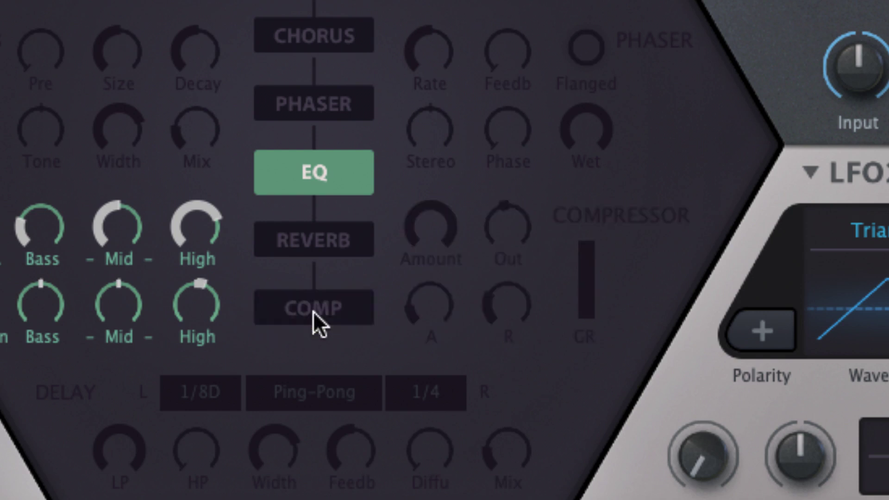
click(313, 311)
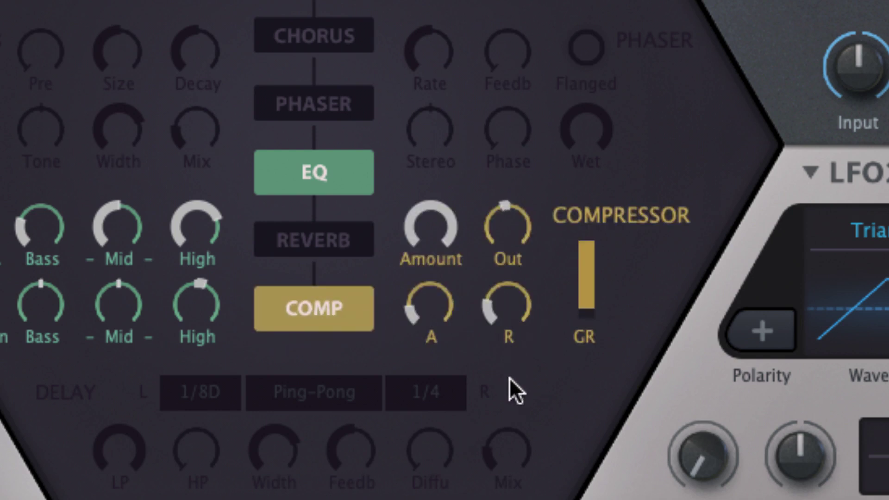
- Raise and lower the Compressor's A control, and raise its Out level slightly
drag(432, 303, 438, 269)
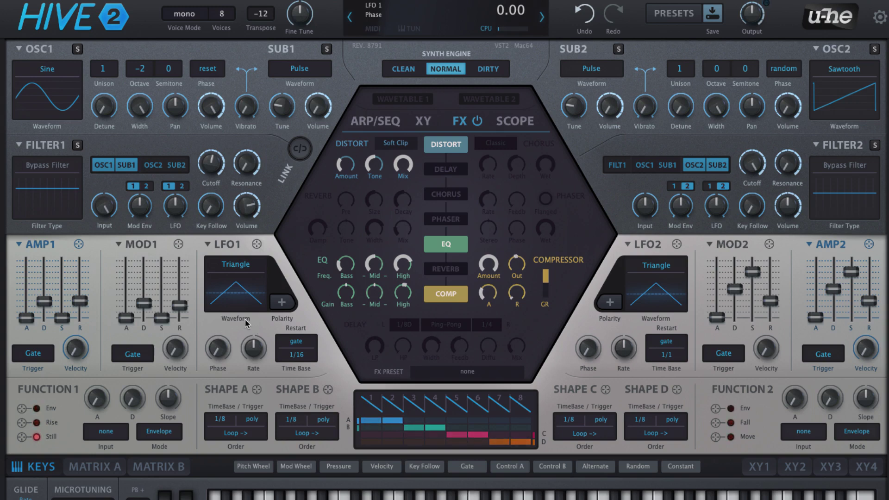
drag(494, 268, 493, 334)
drag(514, 265, 514, 250)
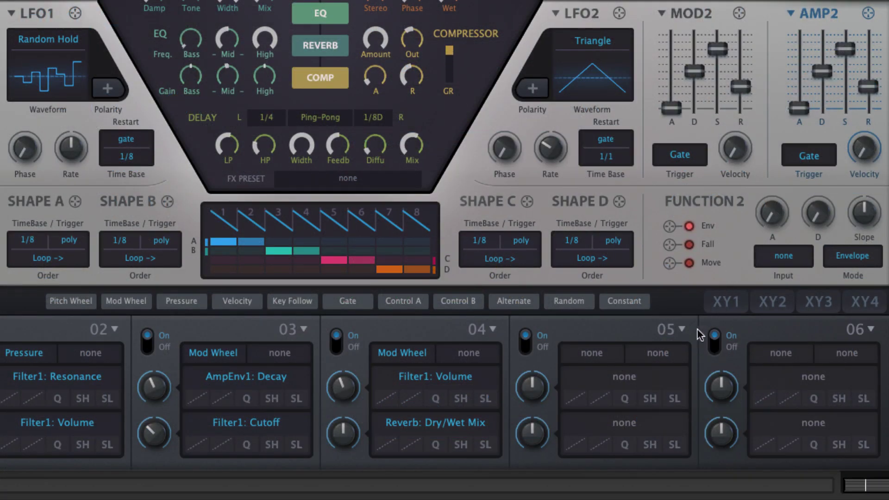
- Assign the Delay's Time Scale as the first target of modulation slot 05
click(622, 377)
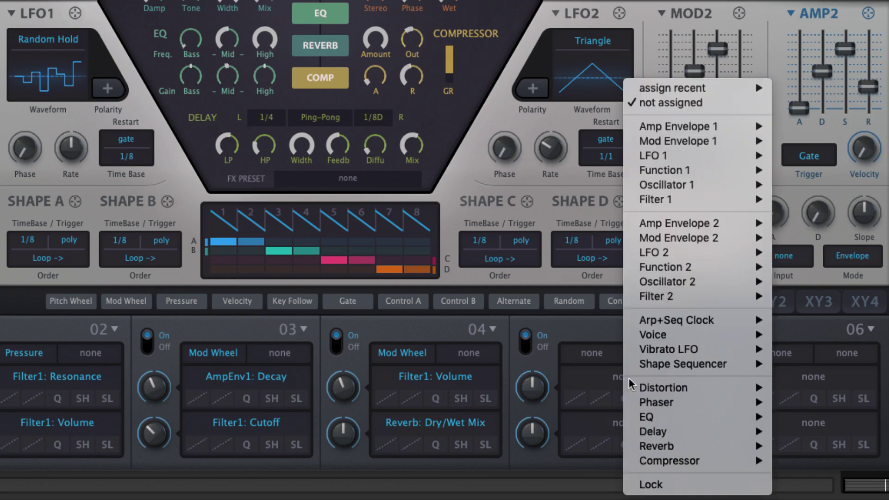
mouse_move(664, 404)
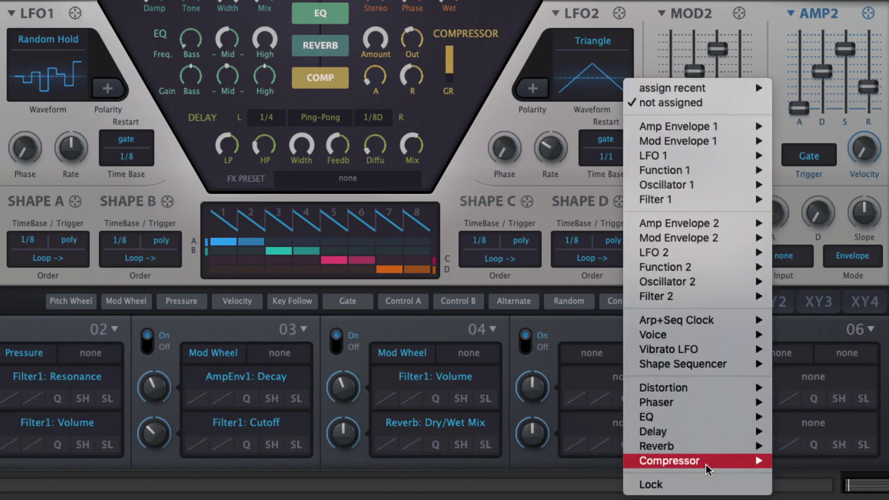
mouse_move(729, 436)
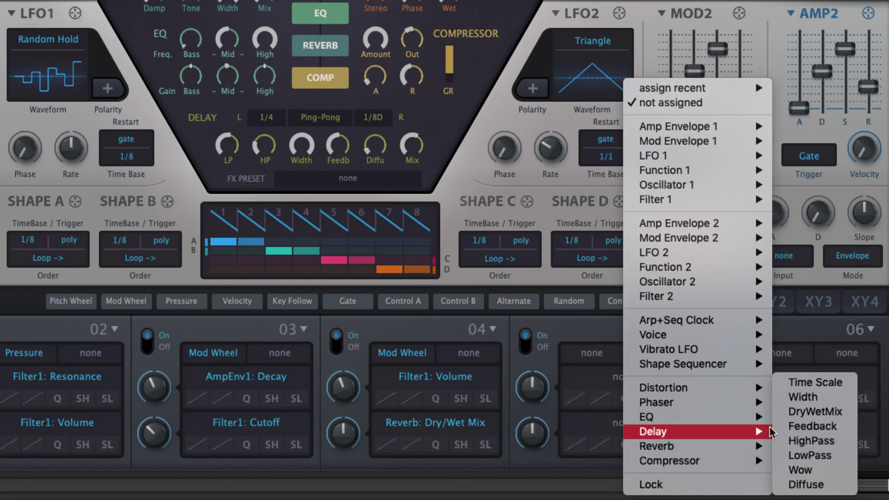
click(836, 390)
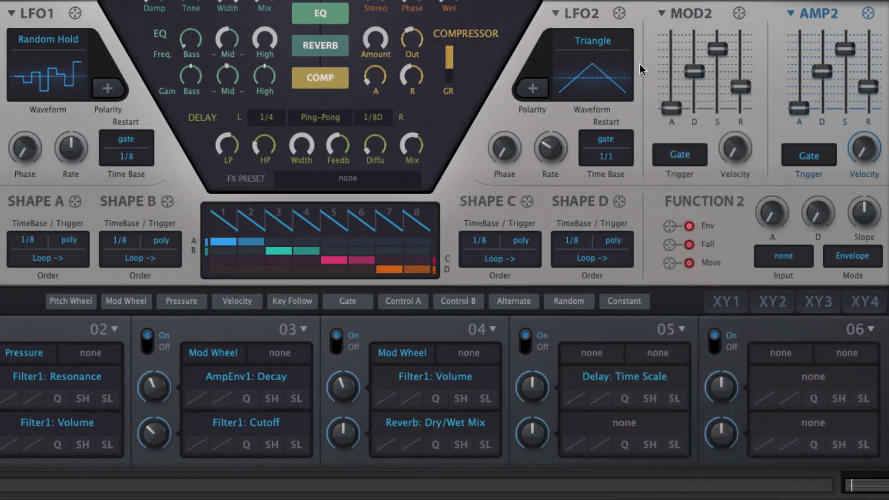
- Route LFO2 to the Delay Time Scale in modulation slot 05 with a strong positive depth, and set LFO2's Rate slightly below centre
drag(619, 14, 594, 356)
drag(533, 388, 530, 417)
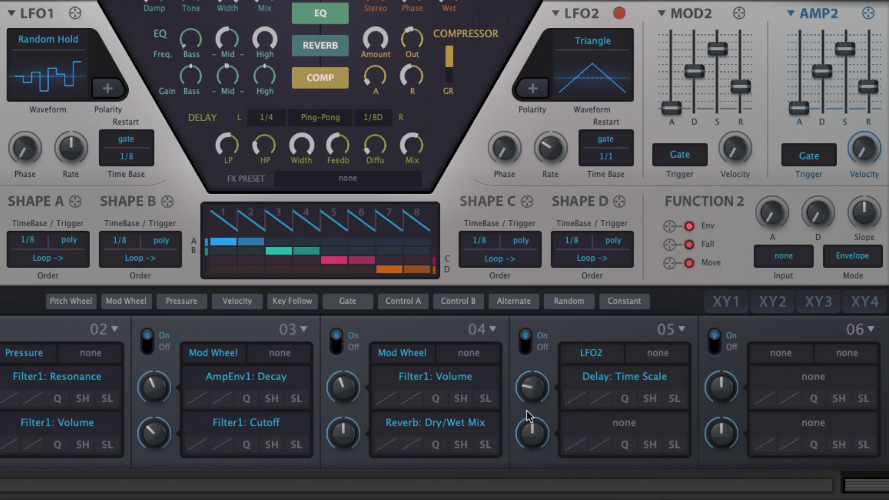
drag(533, 394, 549, 343)
drag(554, 151, 561, 131)
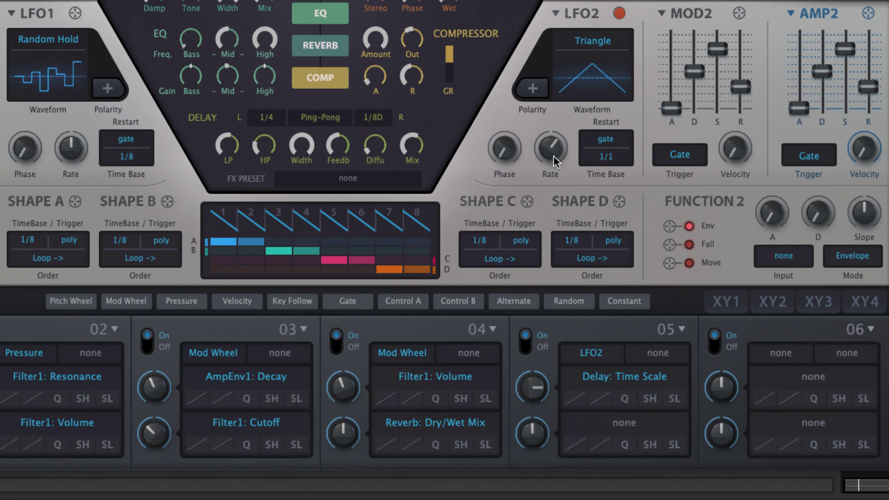
drag(553, 155, 553, 181)
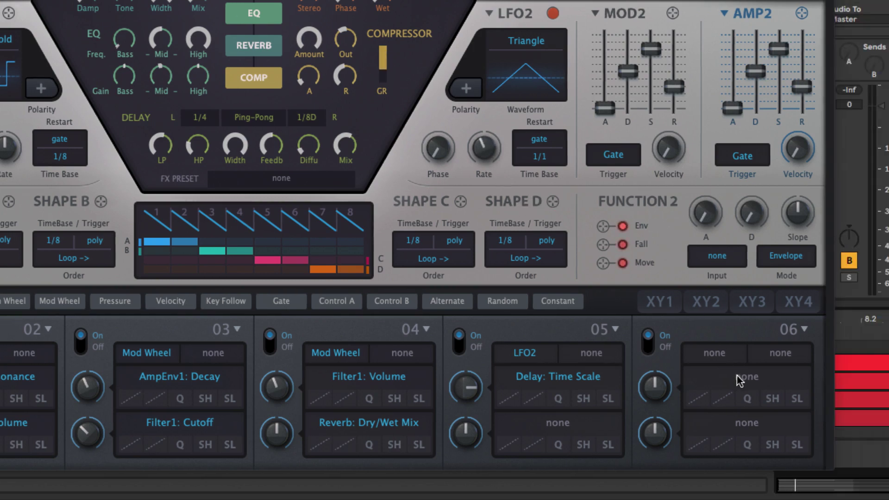
- Set up modulation slot 06 with the Compressor's Mix as first target and Constant as source, and raise its depth slightly
click(736, 376)
mouse_move(698, 458)
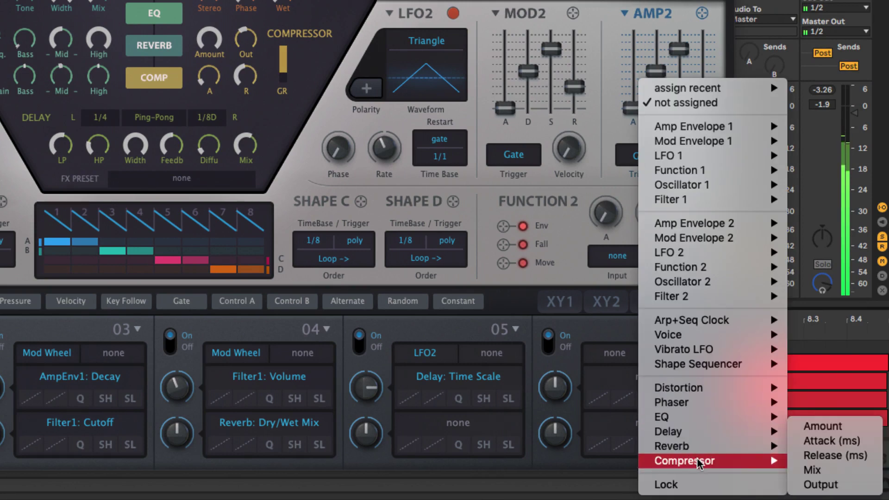
click(813, 471)
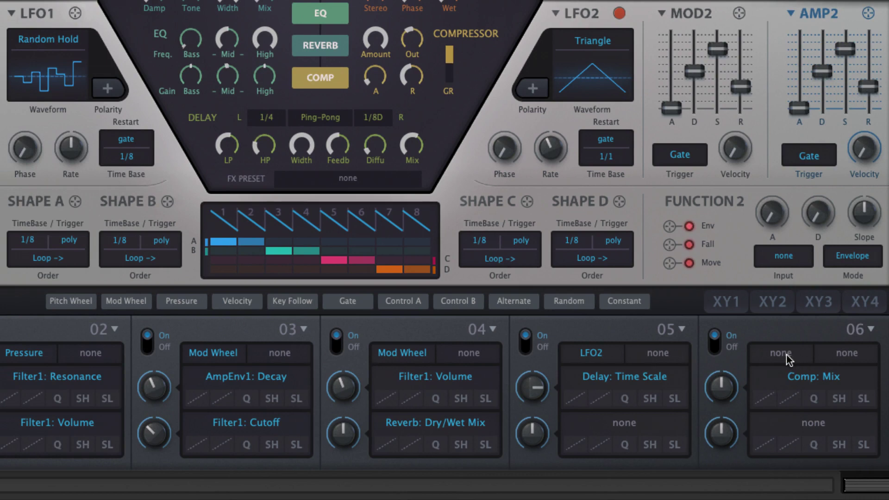
click(786, 352)
mouse_move(830, 486)
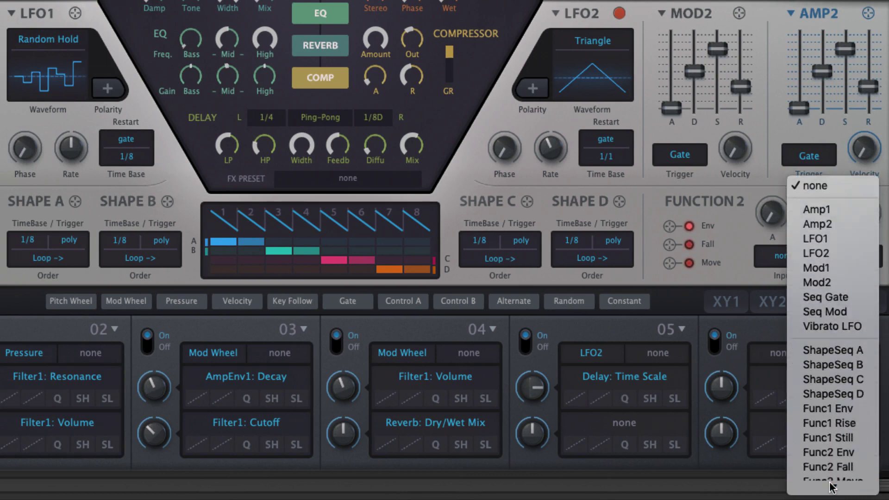
click(831, 485)
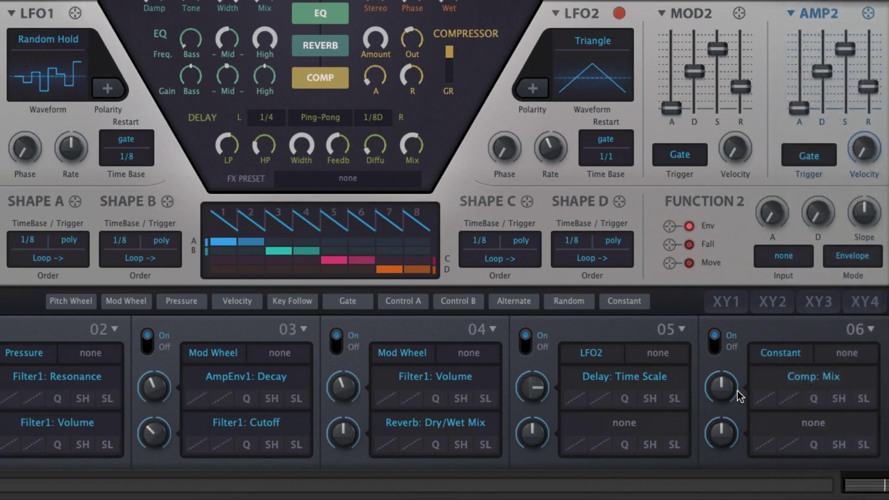
drag(724, 388, 730, 370)
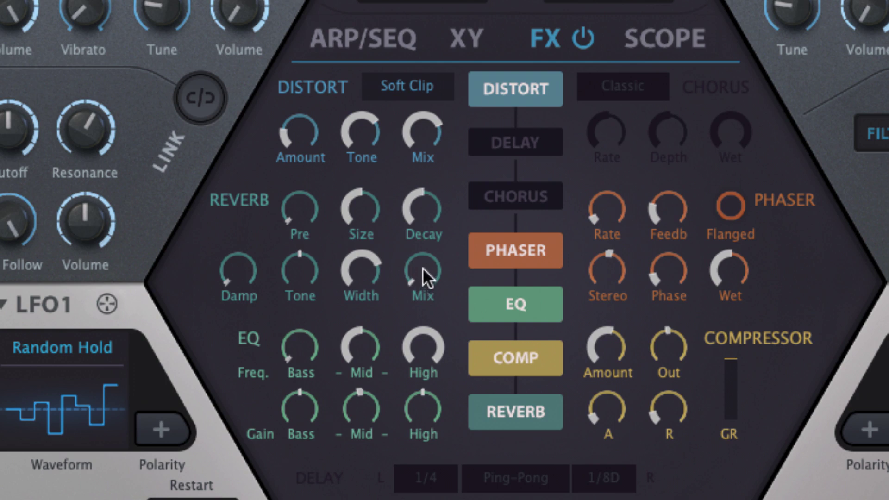
- Raise the Reverb's Mix to about four fifths, and sweep its Pre and Damp controls up and back to minimum
drag(429, 254, 466, 40)
drag(300, 207, 342, 80)
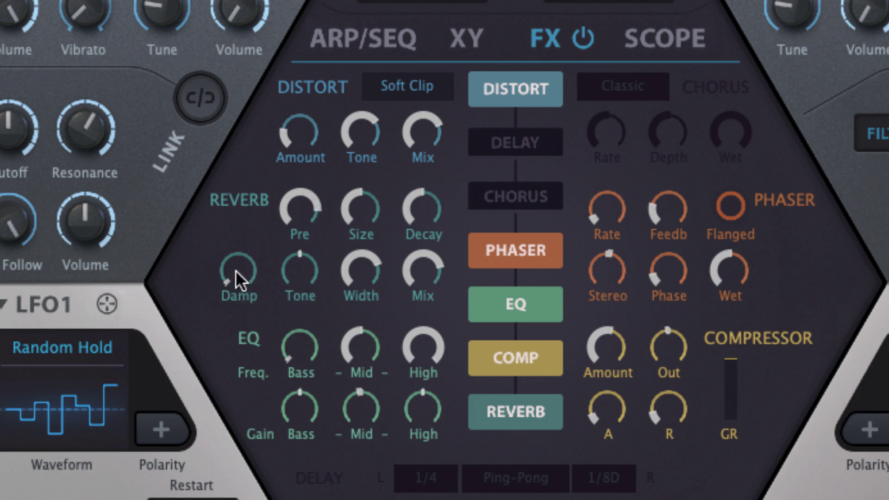
drag(235, 270, 278, 0)
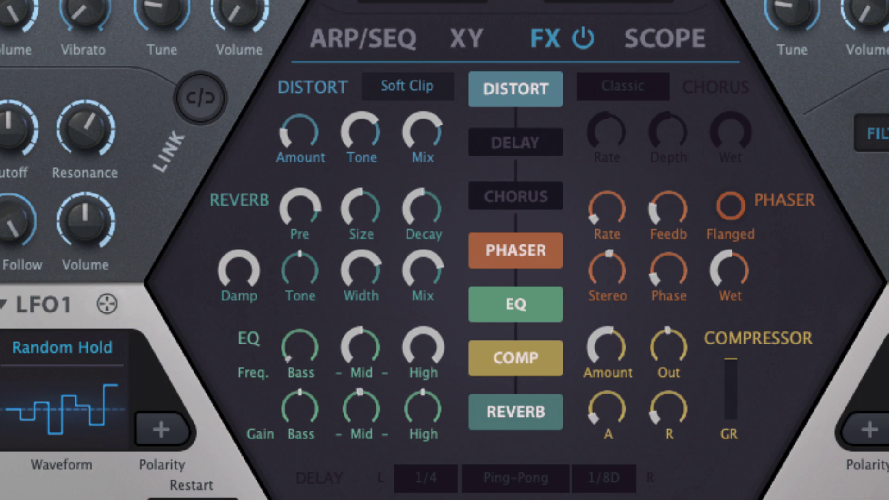
drag(301, 202, 269, 463)
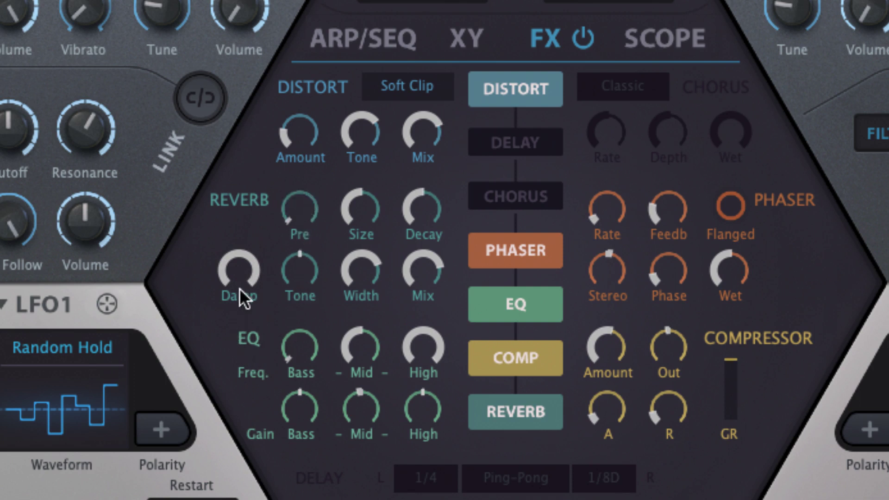
drag(243, 274, 243, 499)
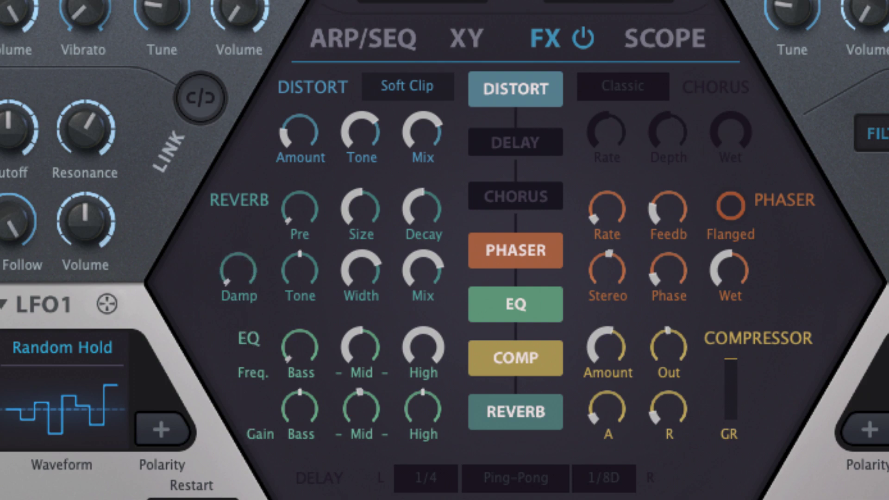
- Raise the Reverb's Tone well above centre, and bring it back to slightly above centre
mouse_move(294, 276)
mouse_down()
mouse_move(290, 334)
mouse_move(302, 273)
mouse_up()
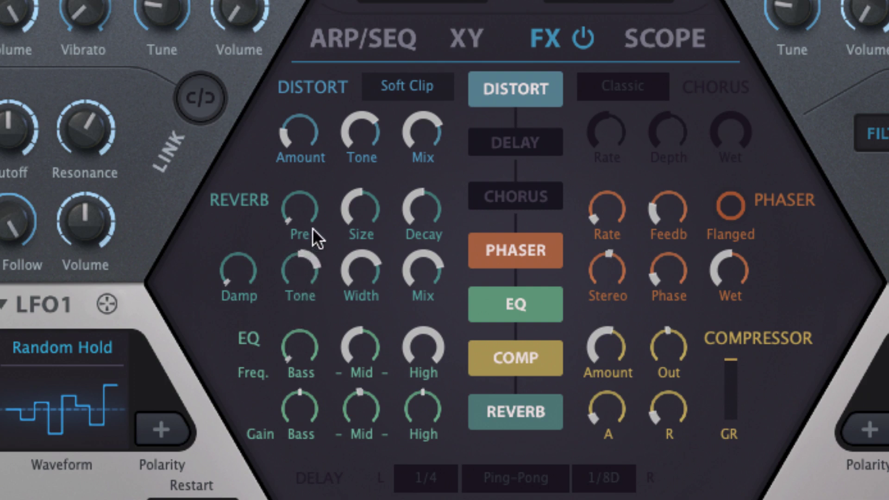
drag(300, 277, 301, 309)
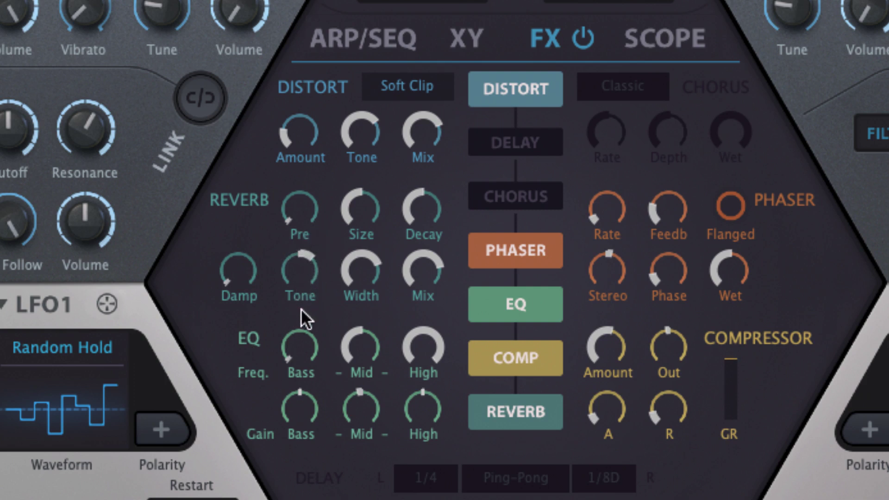